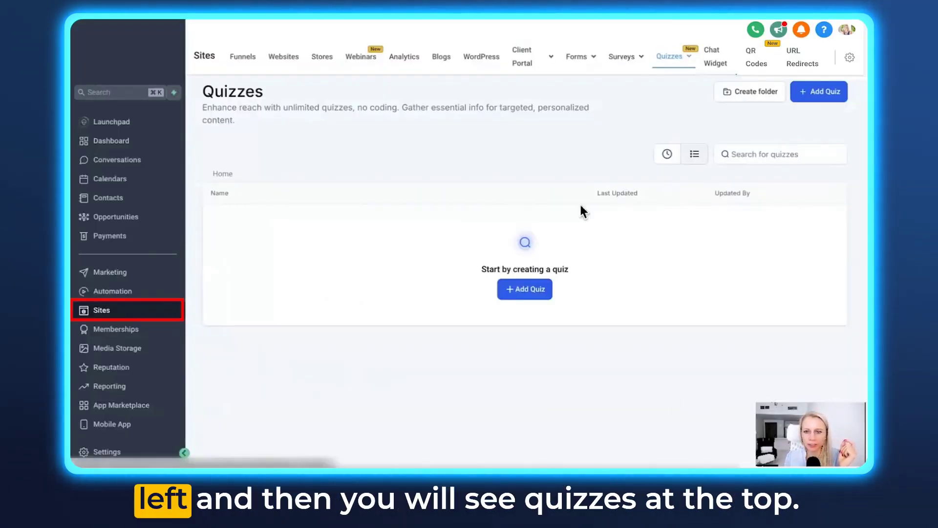
Step: Create a new quiz, Quiz 0, which opens in the builder with an empty Page 1
{"action": "mouse_move", "coordinate": [670, 63]}
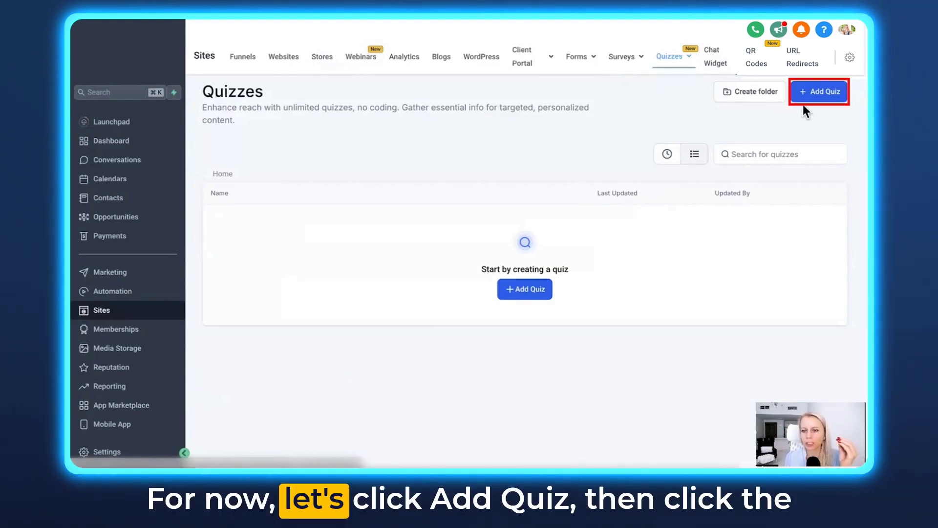
{"action": "left_click", "coordinate": [818, 94]}
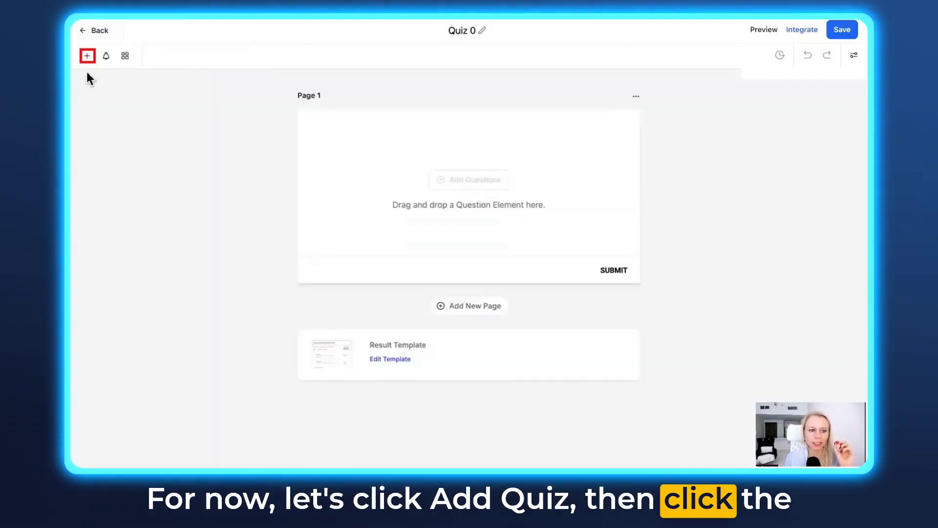
Step: Add Single Choice, Multiple Choice, Yes / No and Number questions to the quiz, one per page
{"action": "left_click", "coordinate": [87, 56]}
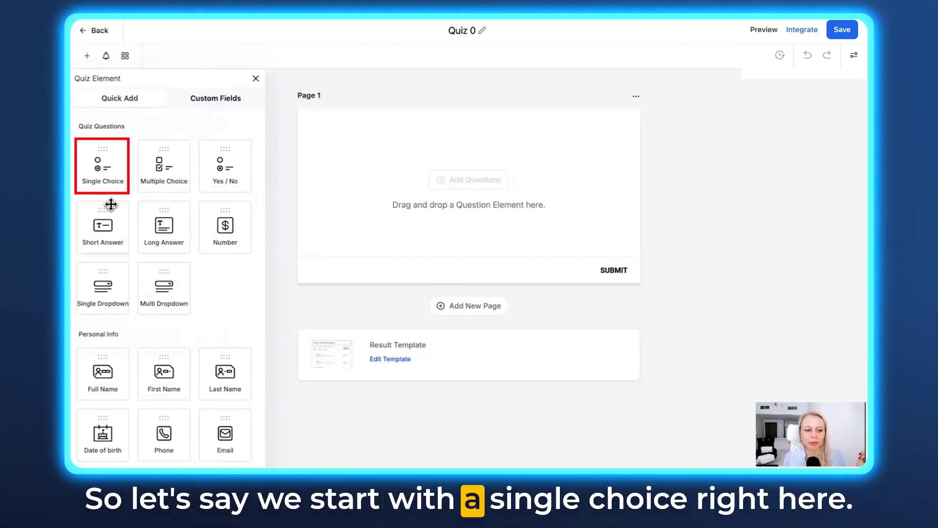
{"action": "left_click_drag", "start_coordinate": [102, 164], "coordinate": [424, 175]}
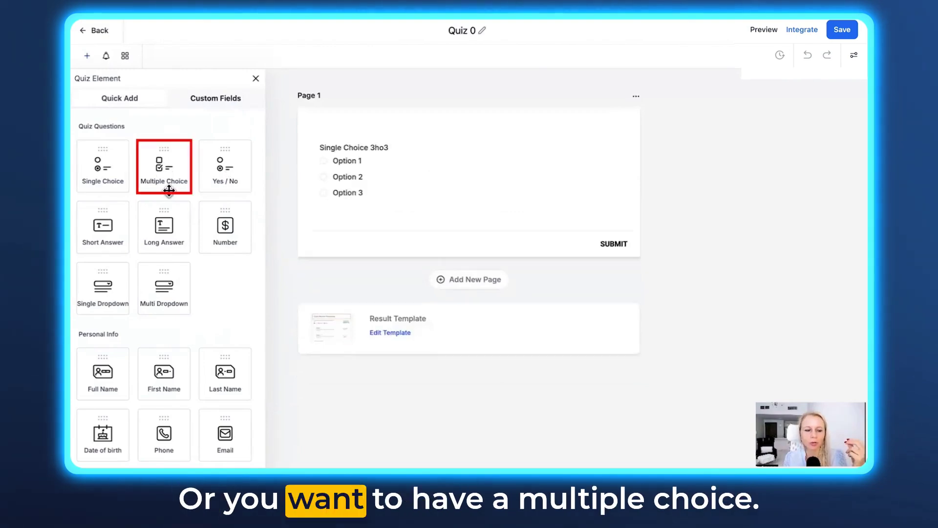
{"action": "left_click_drag", "start_coordinate": [164, 166], "coordinate": [406, 151]}
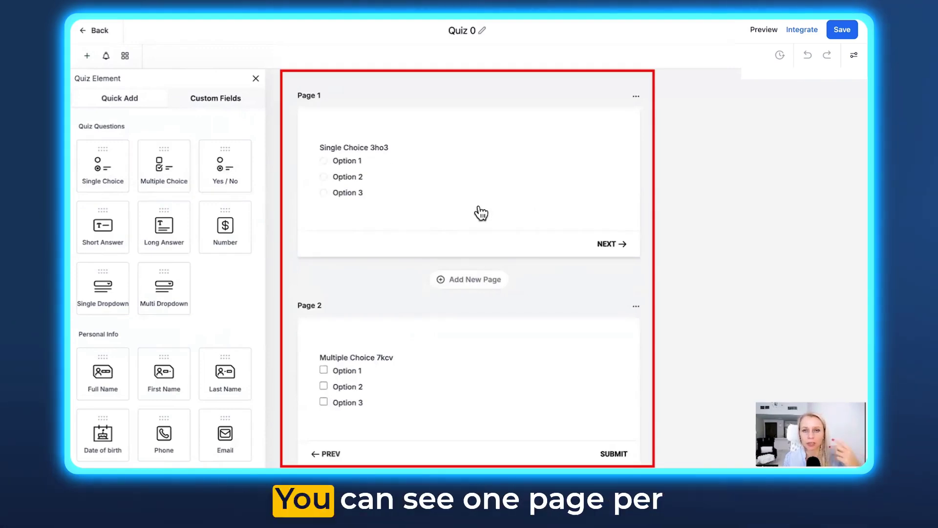
{"action": "scroll", "coordinate": [549, 248], "scroll_direction": "down", "scroll_amount": 3}
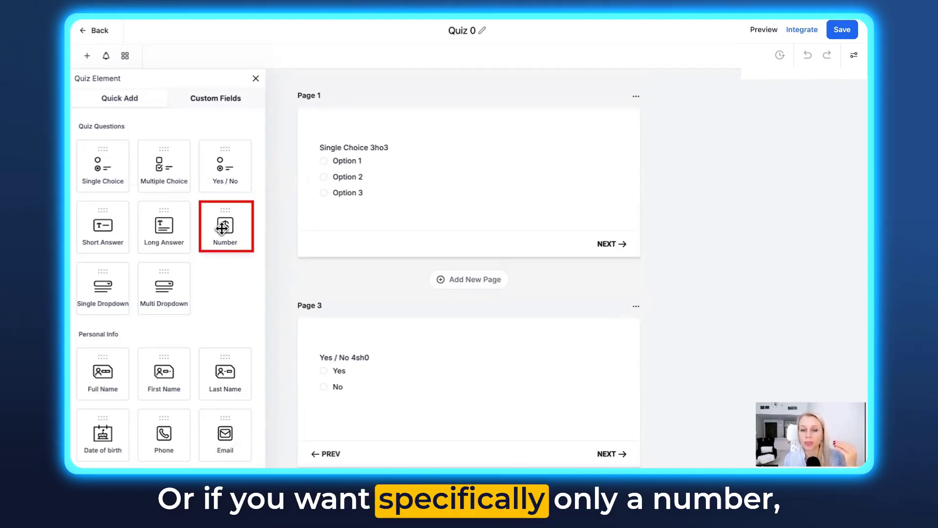
{"action": "left_click_drag", "start_coordinate": [218, 223], "coordinate": [383, 180]}
{"action": "scroll", "coordinate": [425, 327], "scroll_direction": "down", "scroll_amount": 3}
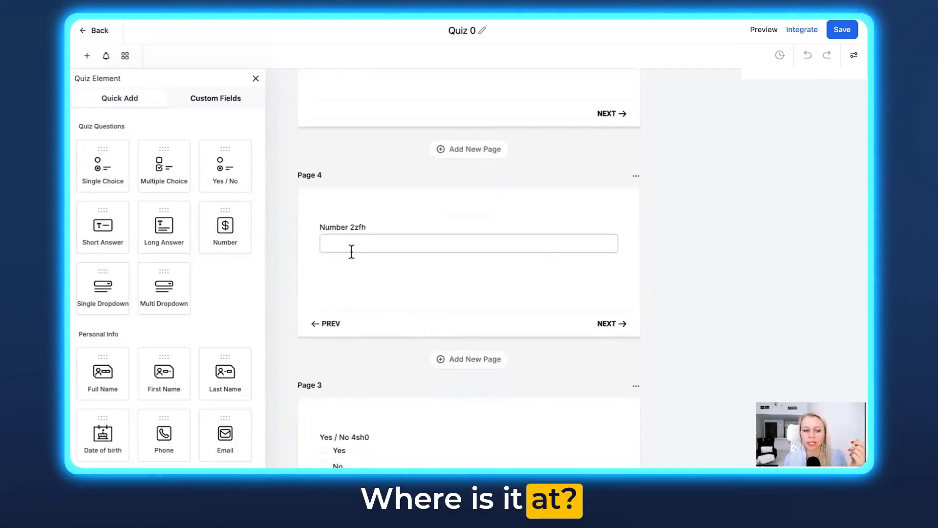
{"action": "left_click", "coordinate": [351, 246]}
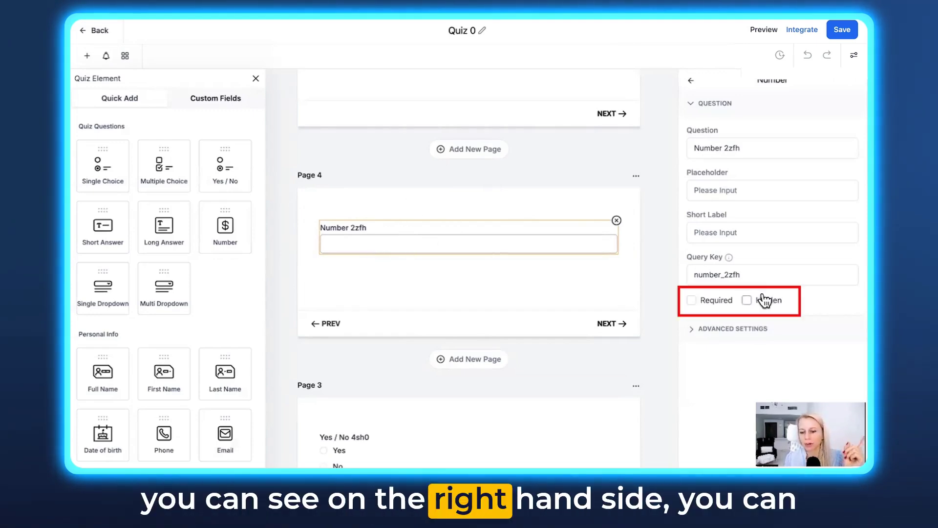
Step: Mark the Page 4 Number question as Required, leaving it visible, so an asterisk follows its title
{"action": "left_click", "coordinate": [692, 300]}
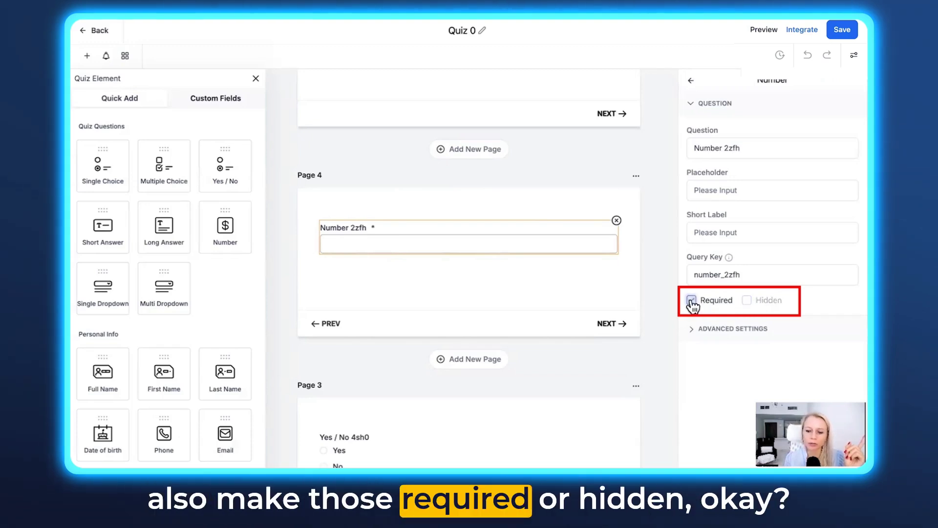
{"action": "left_click", "coordinate": [692, 300]}
{"action": "left_click", "coordinate": [747, 300]}
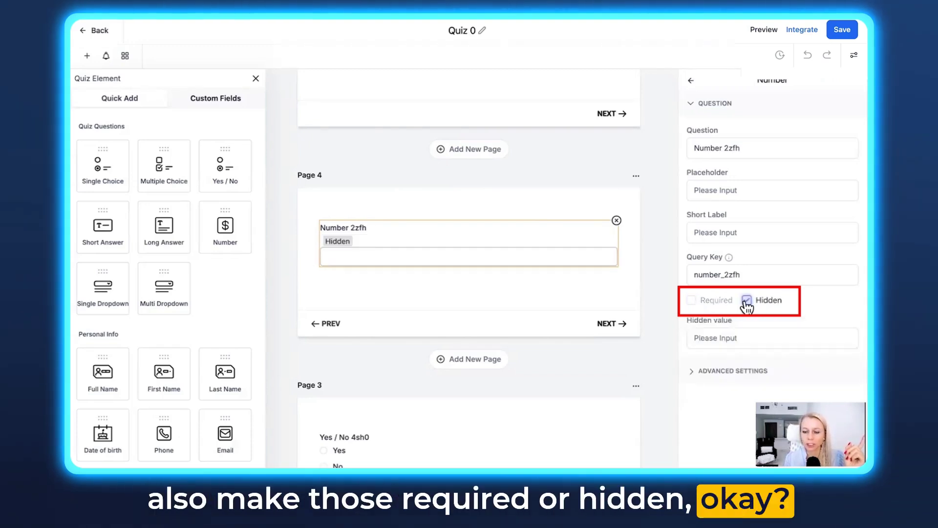
{"action": "left_click", "coordinate": [747, 300]}
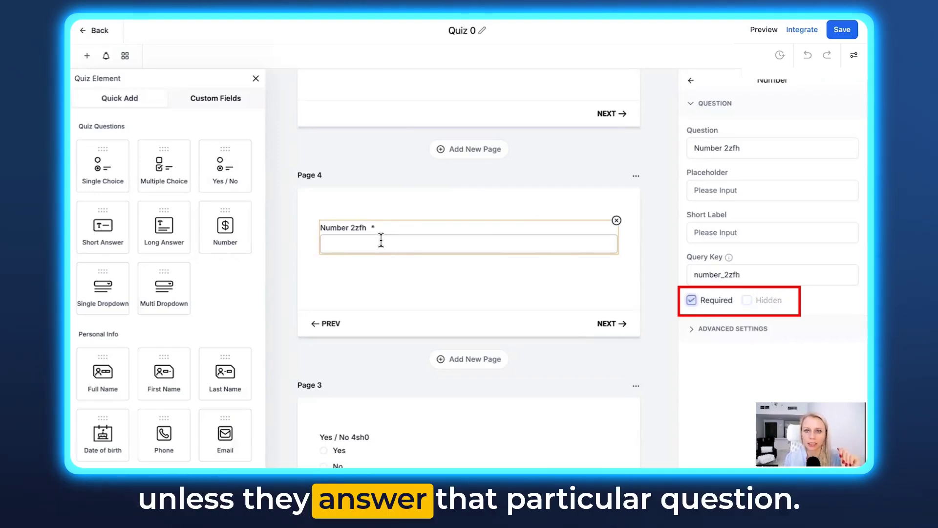
{"action": "scroll", "coordinate": [384, 240], "scroll_direction": "up", "scroll_amount": 1}
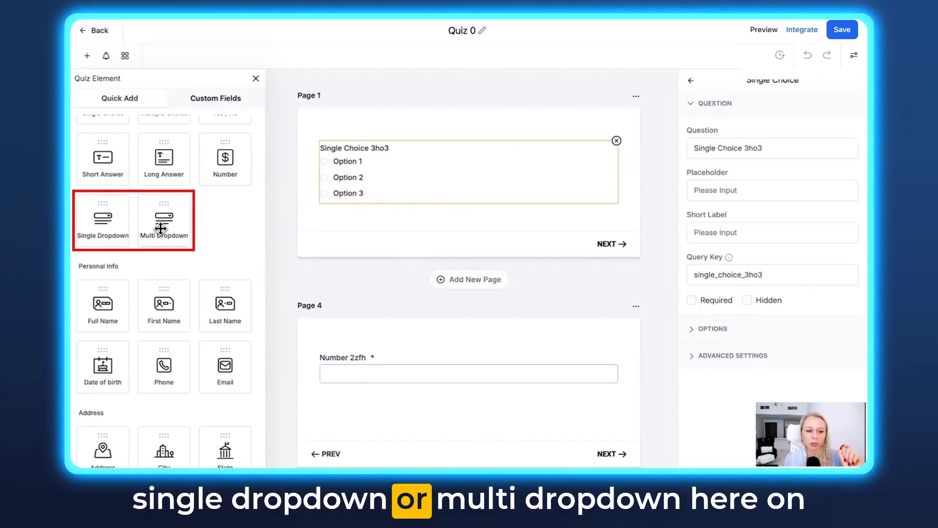
Step: Add Full Name, Phone, Email and Date Picker questions, extending Quiz 0 to eight pages
{"action": "scroll", "coordinate": [162, 244], "scroll_direction": "down", "scroll_amount": 2}
{"action": "scroll", "coordinate": [304, 243], "scroll_direction": "down", "scroll_amount": 10}
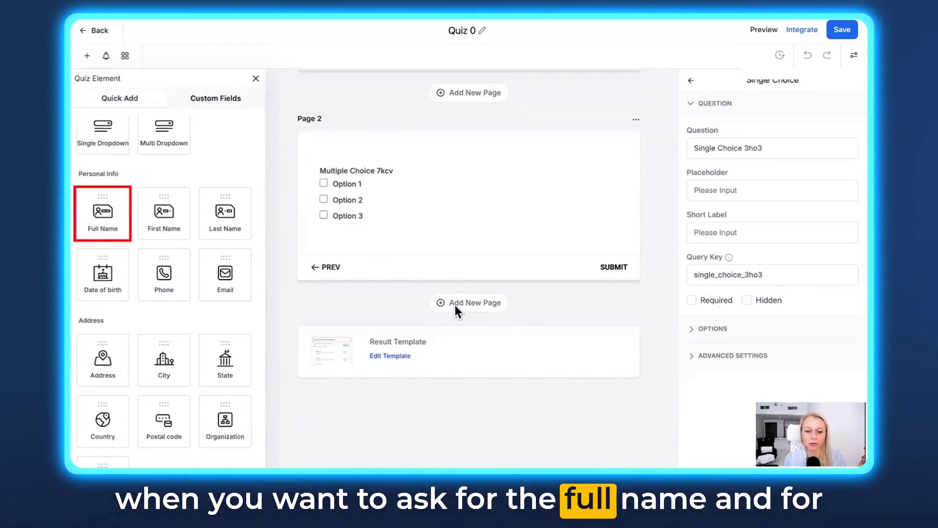
{"action": "left_click_drag", "start_coordinate": [124, 216], "coordinate": [313, 326]}
{"action": "left_click_drag", "start_coordinate": [164, 272], "coordinate": [383, 351]}
{"action": "scroll", "coordinate": [469, 367], "scroll_direction": "down", "scroll_amount": 2}
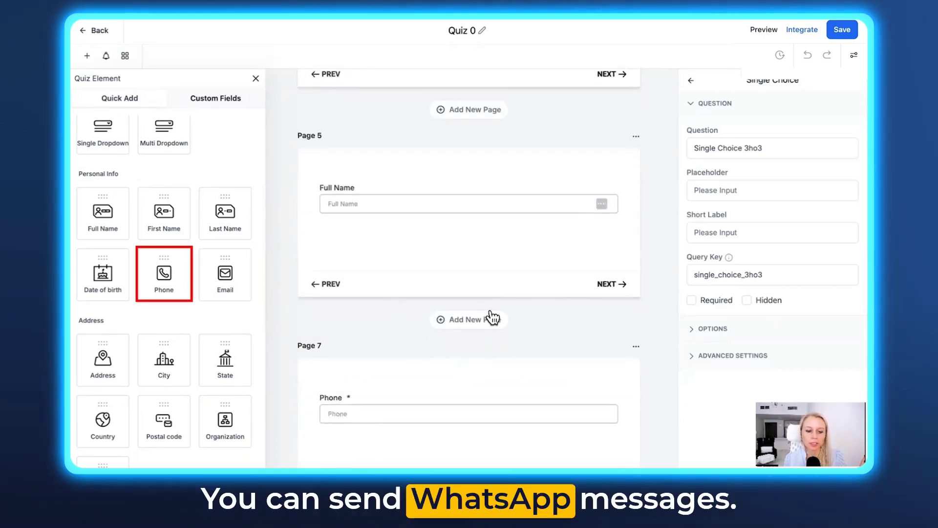
{"action": "scroll", "coordinate": [490, 307], "scroll_direction": "down", "scroll_amount": 8}
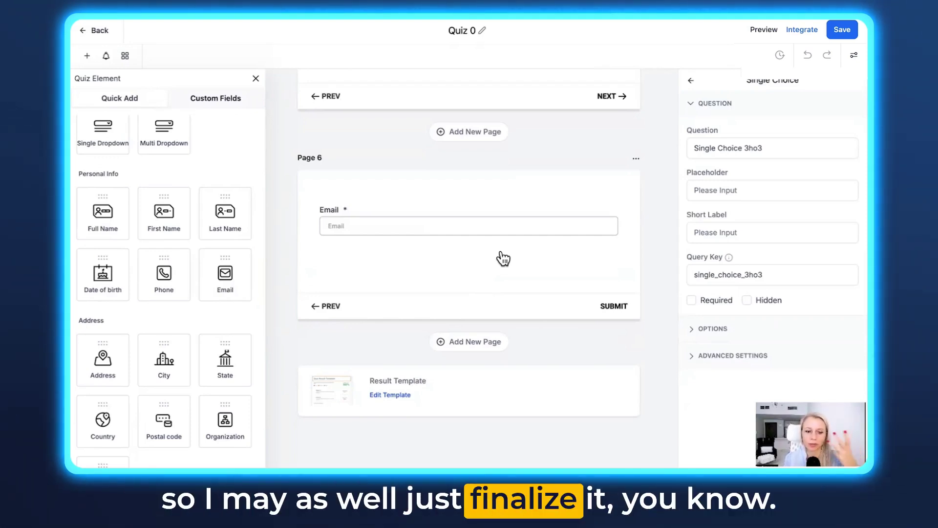
{"action": "scroll", "coordinate": [199, 299], "scroll_direction": "down", "scroll_amount": 4}
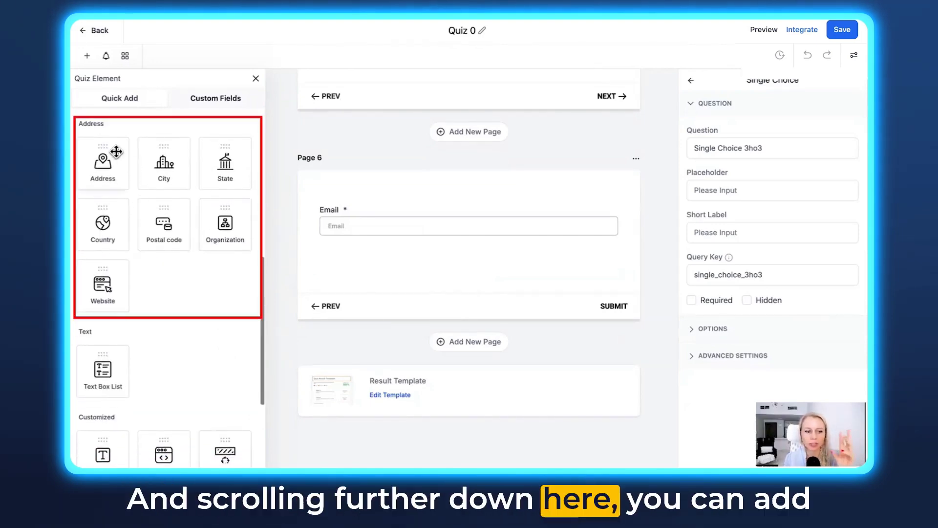
{"action": "scroll", "coordinate": [175, 345], "scroll_direction": "down", "scroll_amount": 4}
{"action": "scroll", "coordinate": [147, 321], "scroll_direction": "down", "scroll_amount": 1}
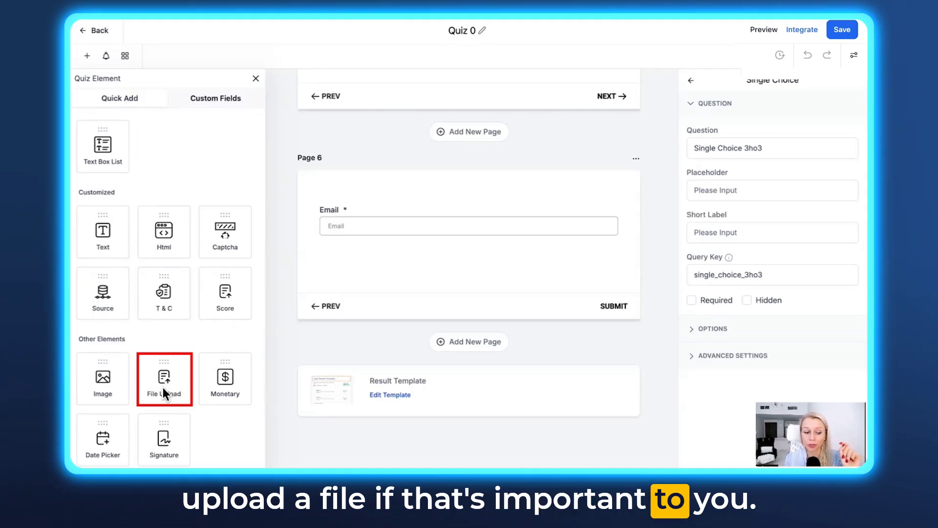
{"action": "left_click_drag", "start_coordinate": [102, 437], "coordinate": [373, 268]}
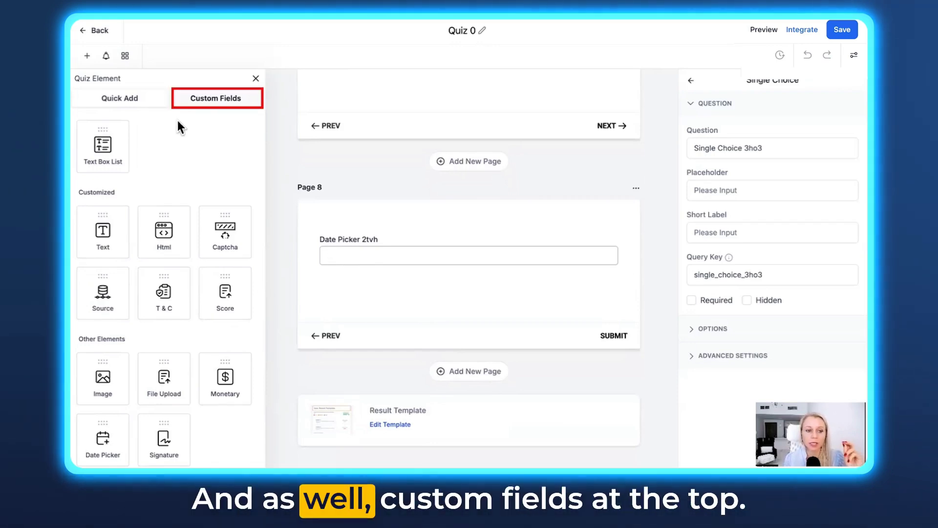
{"action": "left_click", "coordinate": [210, 100]}
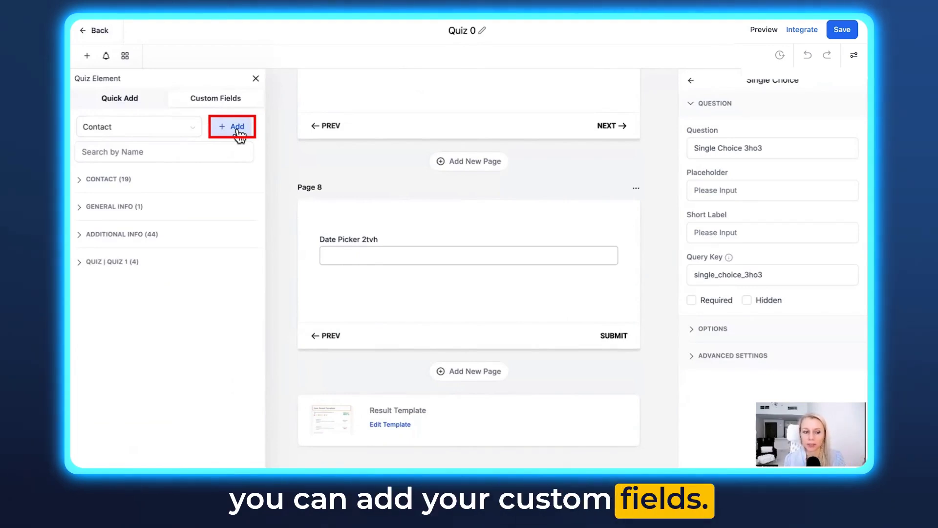
{"action": "left_click", "coordinate": [188, 129]}
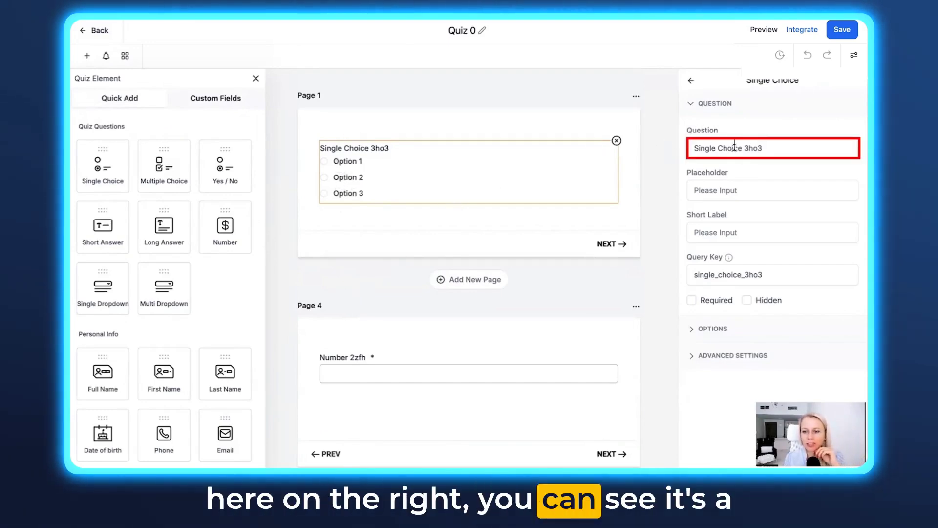
Step: Remove the code suffix so the first question's title reads Single Choice
{"action": "left_click_drag", "start_coordinate": [743, 148], "coordinate": [781, 148]}
{"action": "key", "text": "BackSpace"}
{"action": "double_click", "coordinate": [744, 174]}
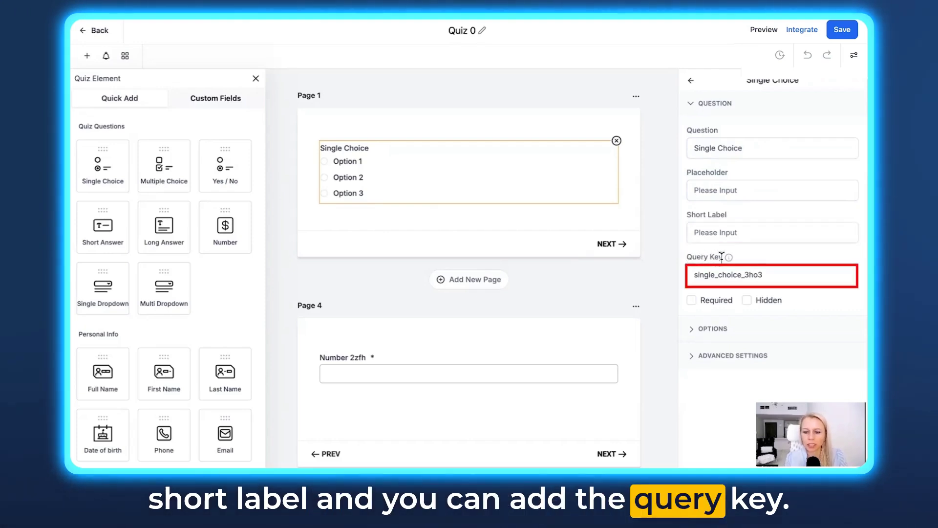
Step: Give Option 1 the Overall Only category with a score of 1
{"action": "mouse_move", "coordinate": [729, 259]}
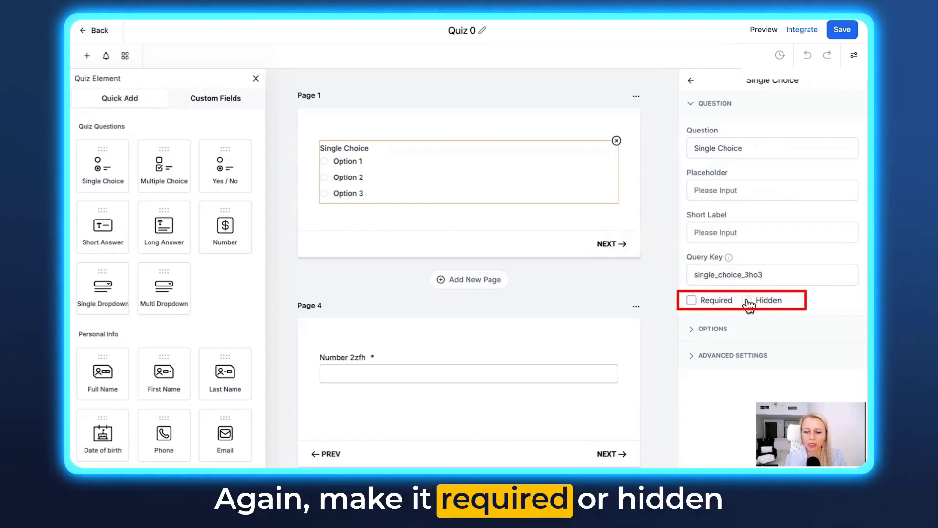
{"action": "left_click", "coordinate": [700, 331]}
{"action": "scroll", "coordinate": [742, 344], "scroll_direction": "down", "scroll_amount": 5}
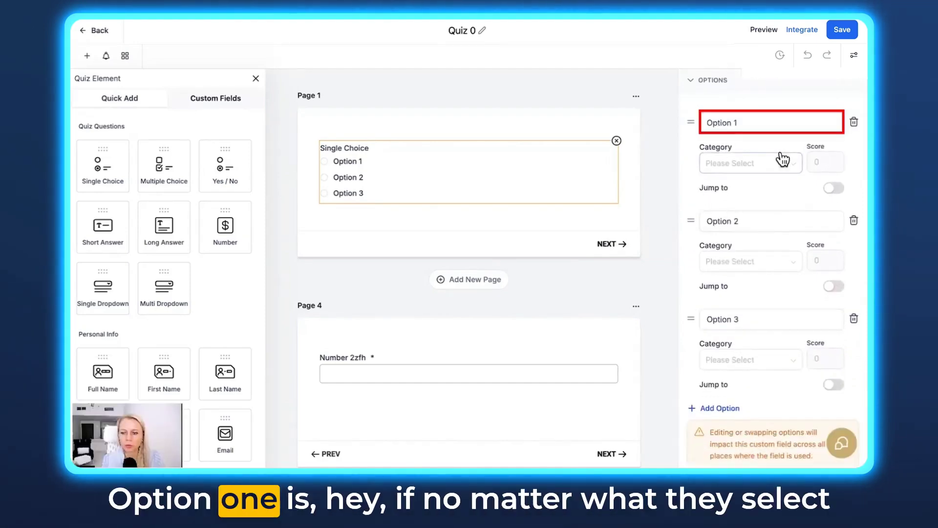
{"action": "left_click", "coordinate": [749, 172]}
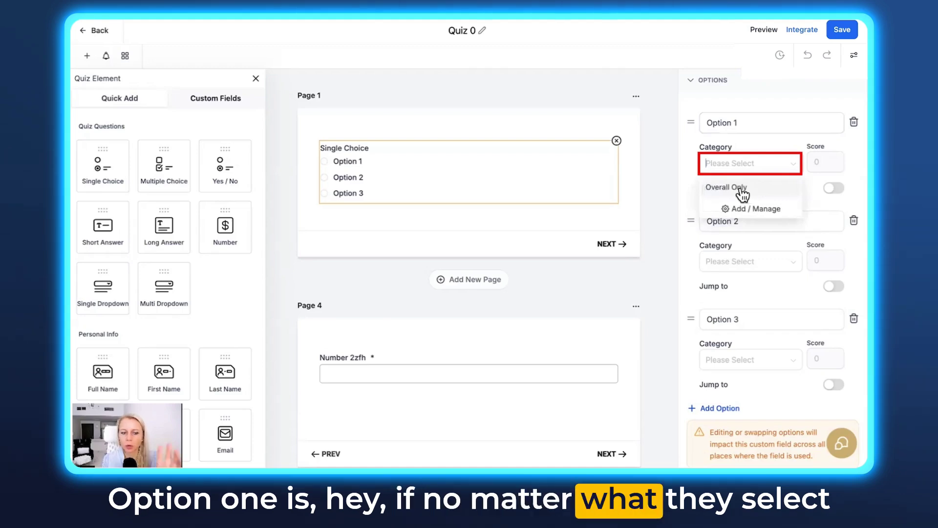
{"action": "left_click", "coordinate": [742, 189]}
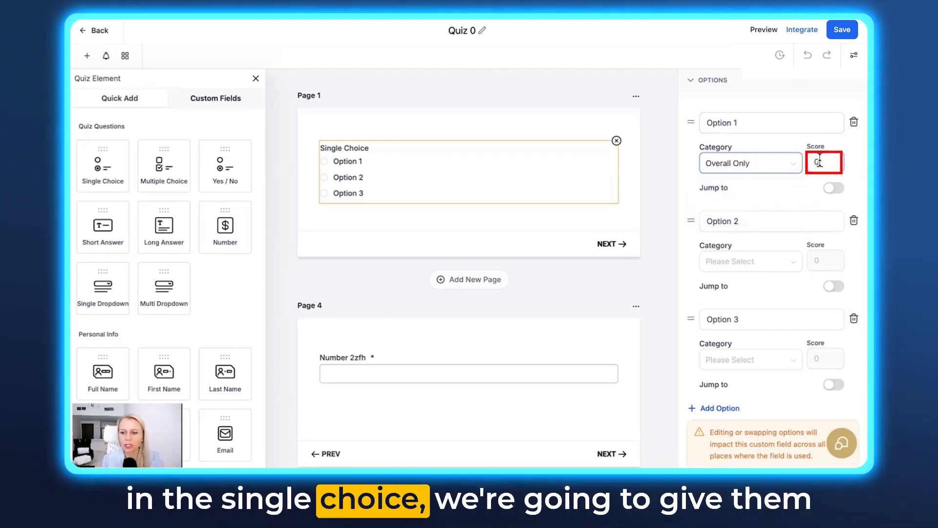
{"action": "type", "text": "1"}
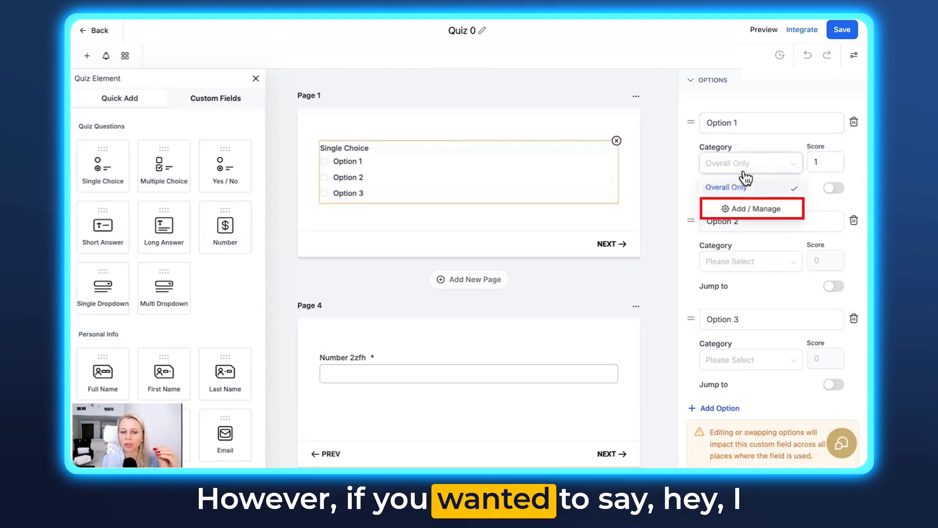
Step: Create the Fit, Unfit and Average scoring categories in the category manager and submit them
{"action": "left_click", "coordinate": [757, 213]}
{"action": "triple_click", "coordinate": [374, 242]}
{"action": "left_click", "coordinate": [415, 266]}
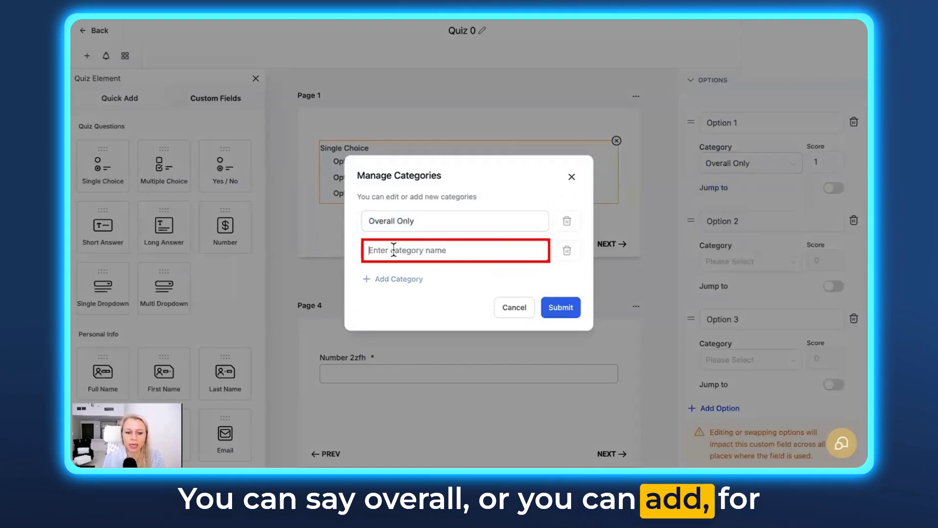
{"action": "type", "text": "Fit"}
{"action": "left_click", "coordinate": [383, 279]}
{"action": "type", "text": "Unfin"}
{"action": "key", "text": "BackSpace"}
{"action": "type", "text": "t"}
{"action": "left_click", "coordinate": [399, 294]}
{"action": "type", "text": "Average"}
{"action": "left_click", "coordinate": [557, 337]}
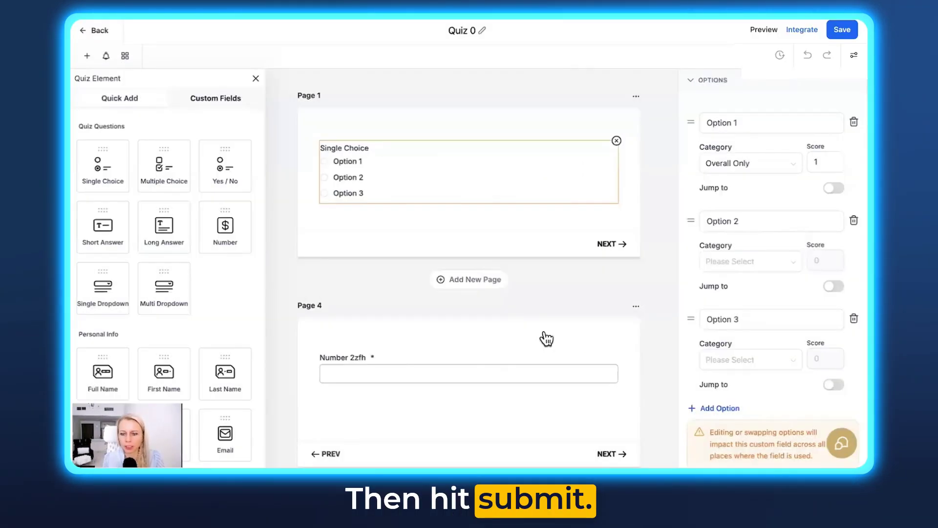
{"action": "left_click", "coordinate": [750, 163]}
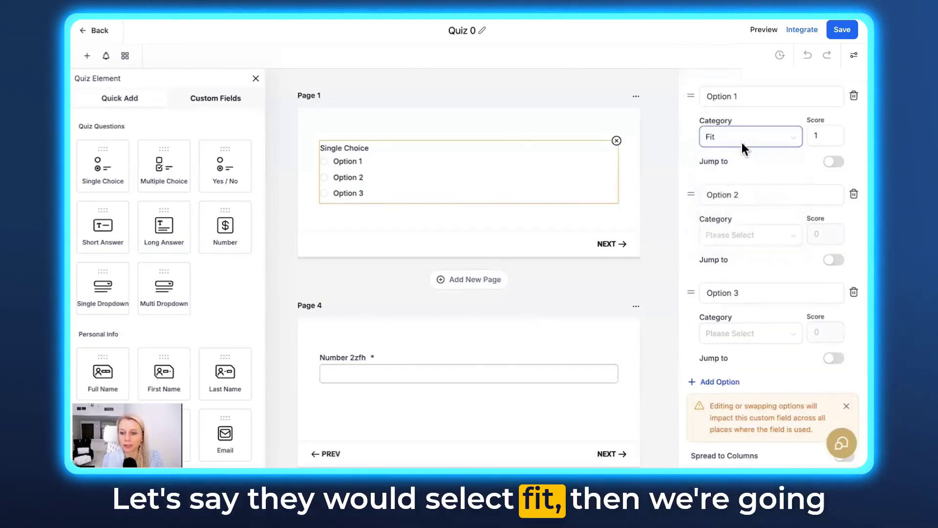
Step: Set Option 1's Fit score to 2 and enable Jump to, keeping Next Question as the target
{"action": "left_click", "coordinate": [826, 137]}
{"action": "key", "text": "BackSpace"}
{"action": "type", "text": "2"}
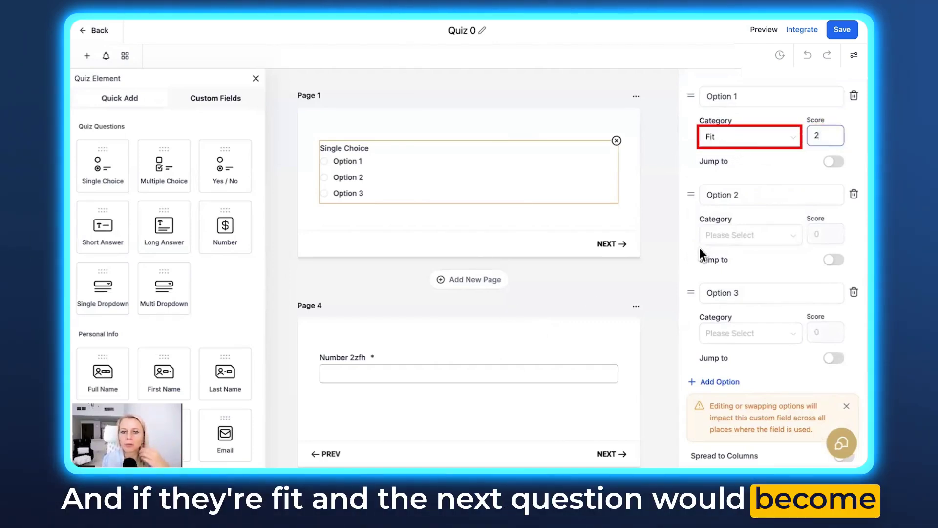
{"action": "left_click", "coordinate": [835, 163]}
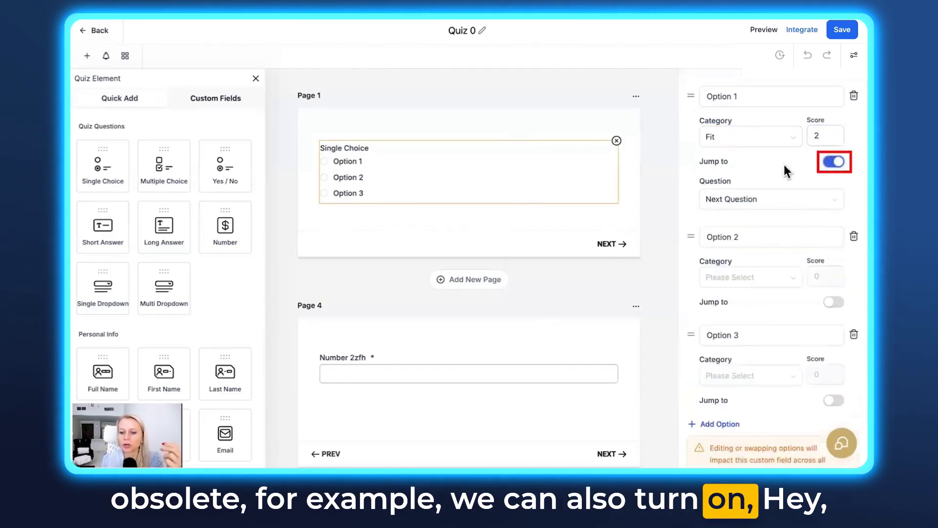
{"action": "left_click", "coordinate": [755, 207]}
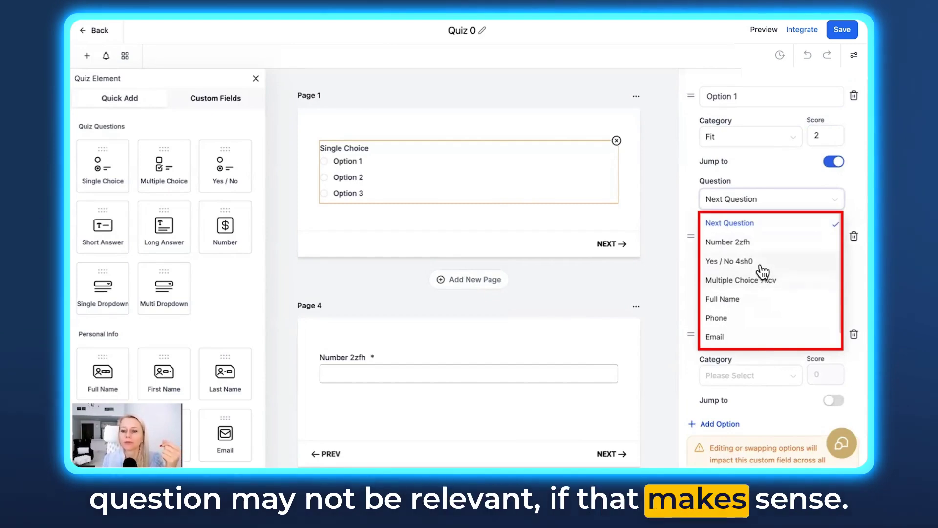
{"action": "scroll", "coordinate": [770, 243], "scroll_direction": "down", "scroll_amount": 2}
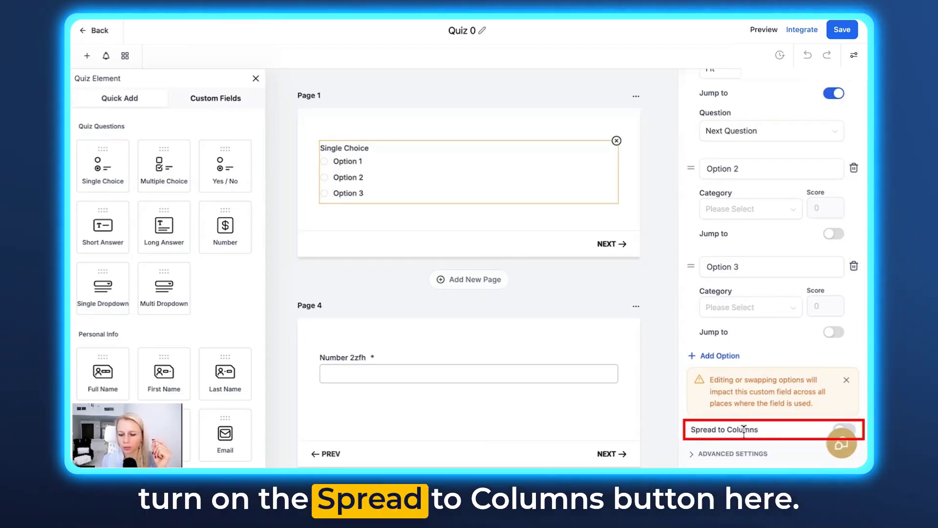
Step: Try spreading options across 3 then 1 columns, turn spreading off, and add a fourth blank option
{"action": "left_click", "coordinate": [848, 429]}
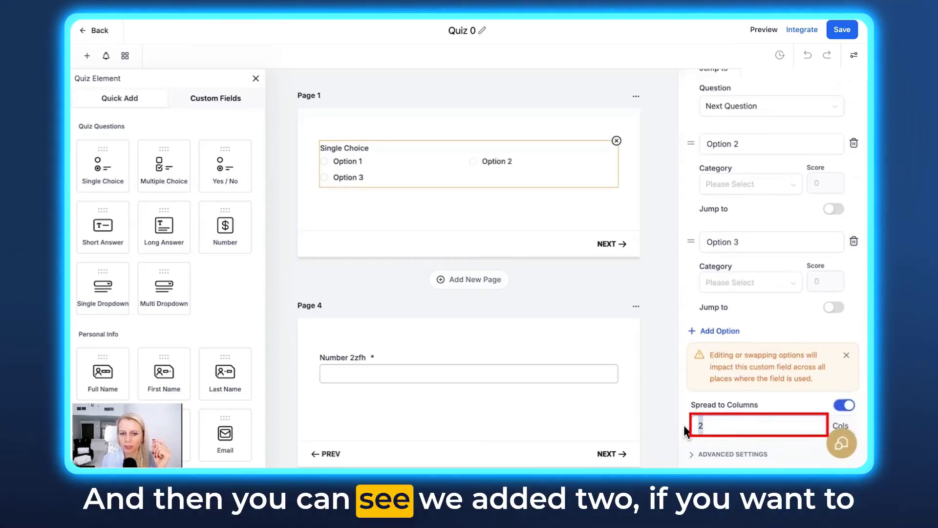
{"action": "type", "text": "3"}
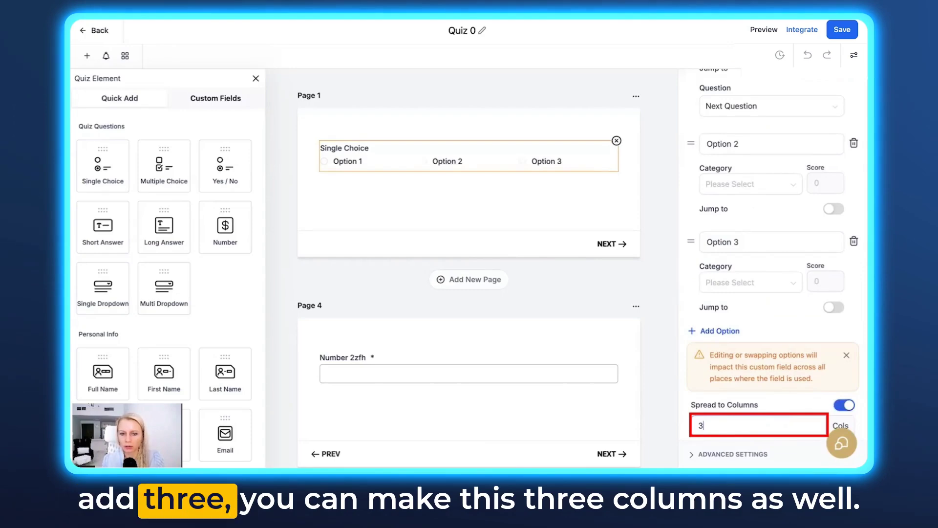
{"action": "left_click", "coordinate": [704, 426]}
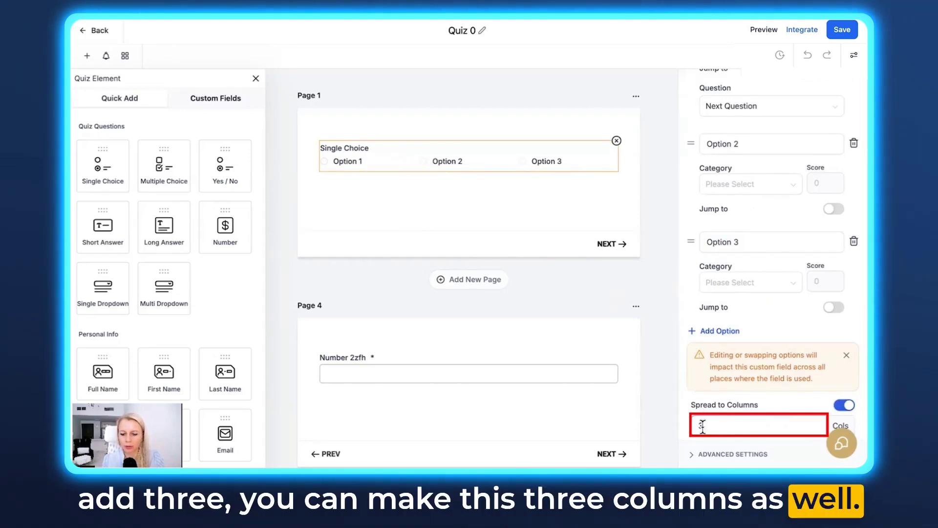
{"action": "key", "text": "BackSpace"}
{"action": "type", "text": "1"}
{"action": "left_click", "coordinate": [837, 407]}
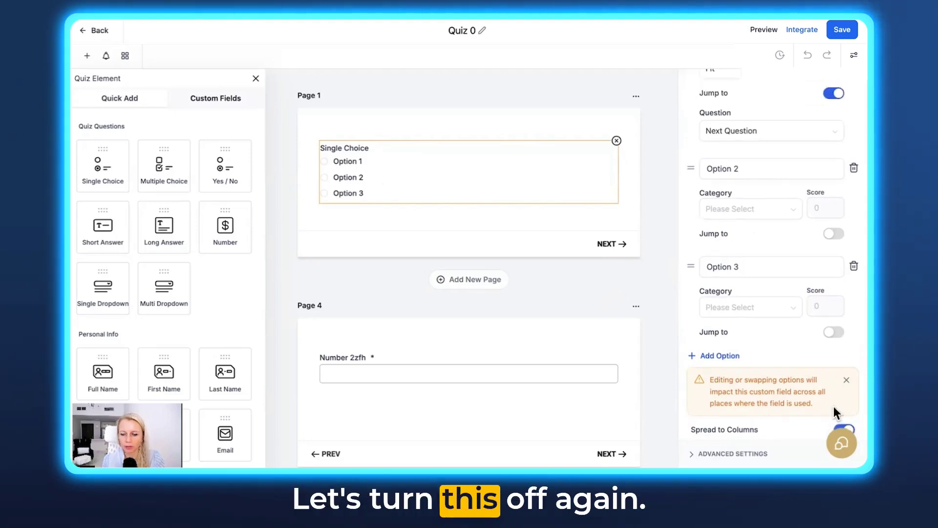
{"action": "left_click", "coordinate": [704, 356]}
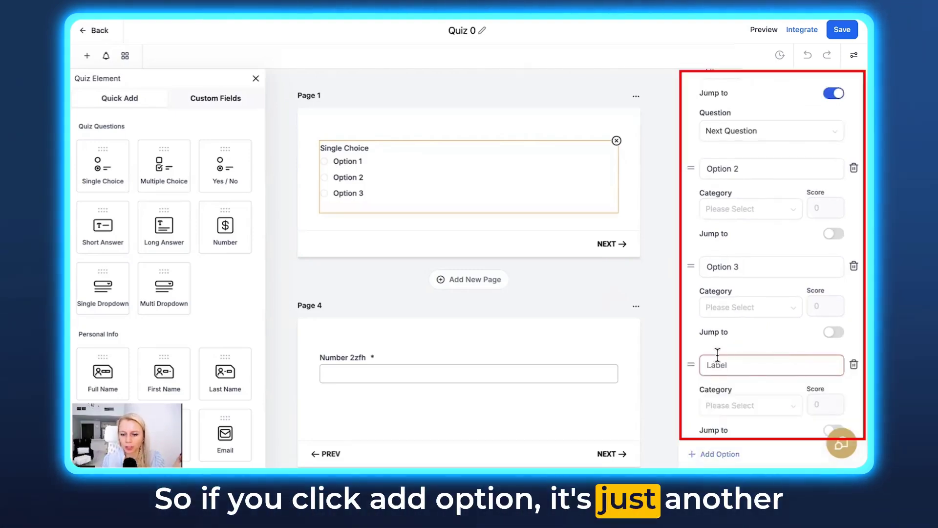
{"action": "scroll", "coordinate": [737, 262], "scroll_direction": "up", "scroll_amount": 2}
Step: Relabel the four answer options Fit, Average, Unfit and Additional option
{"action": "scroll", "coordinate": [744, 314], "scroll_direction": "down", "scroll_amount": 1}
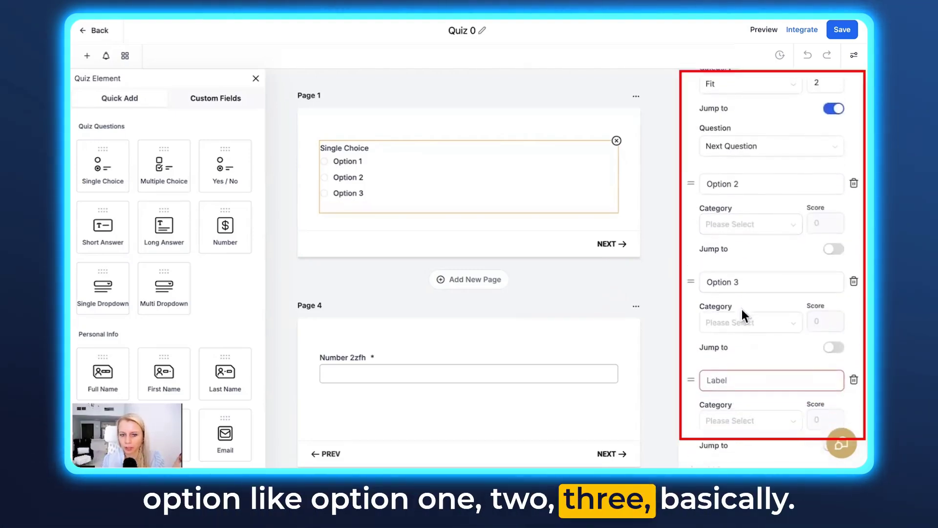
{"action": "scroll", "coordinate": [745, 317], "scroll_direction": "up", "scroll_amount": 2}
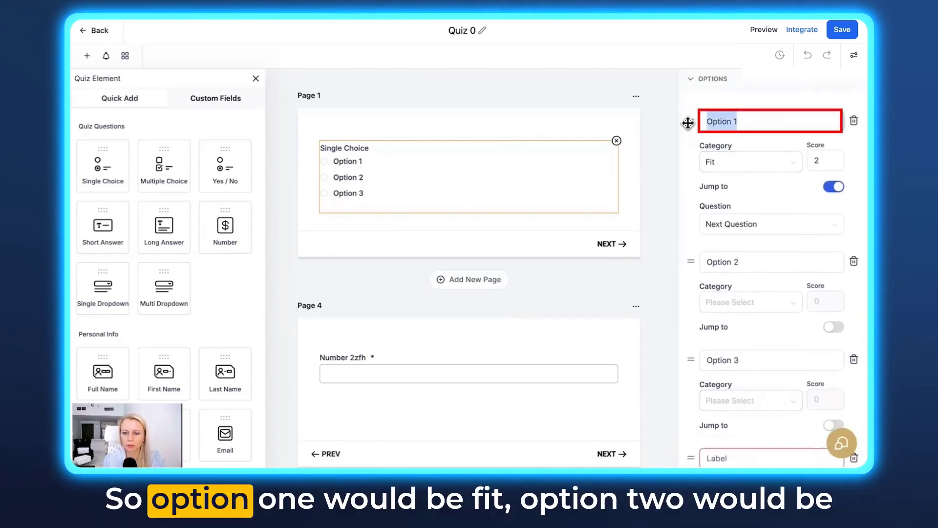
{"action": "type", "text": "Fit"}
{"action": "triple_click", "coordinate": [748, 264]}
{"action": "type", "text": "Average"}
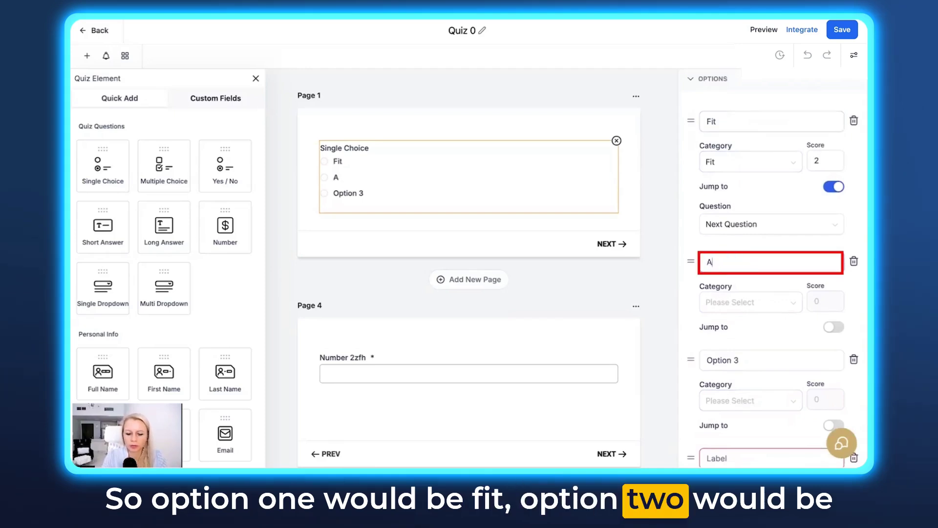
{"action": "left_click", "coordinate": [737, 361]}
{"action": "triple_click", "coordinate": [736, 360]}
{"action": "type", "text": "unfit"}
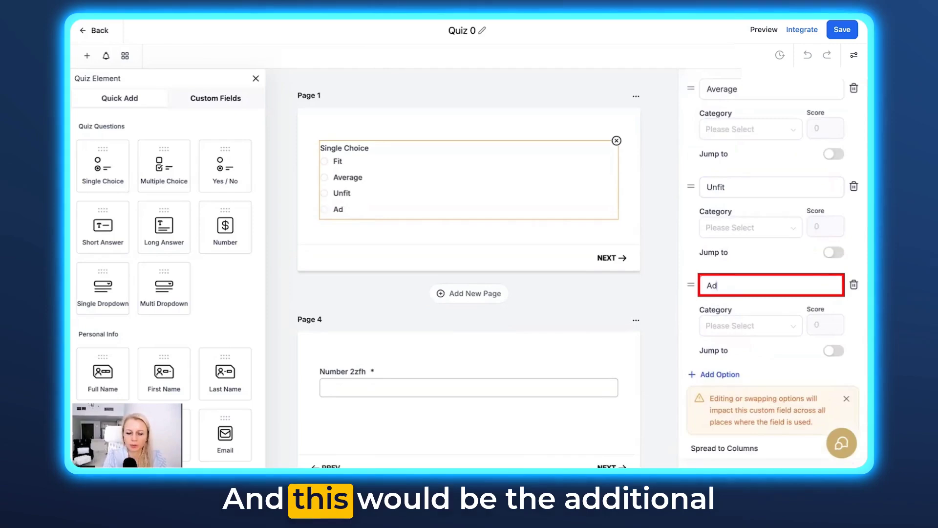
{"action": "type", "text": "ditional option"}
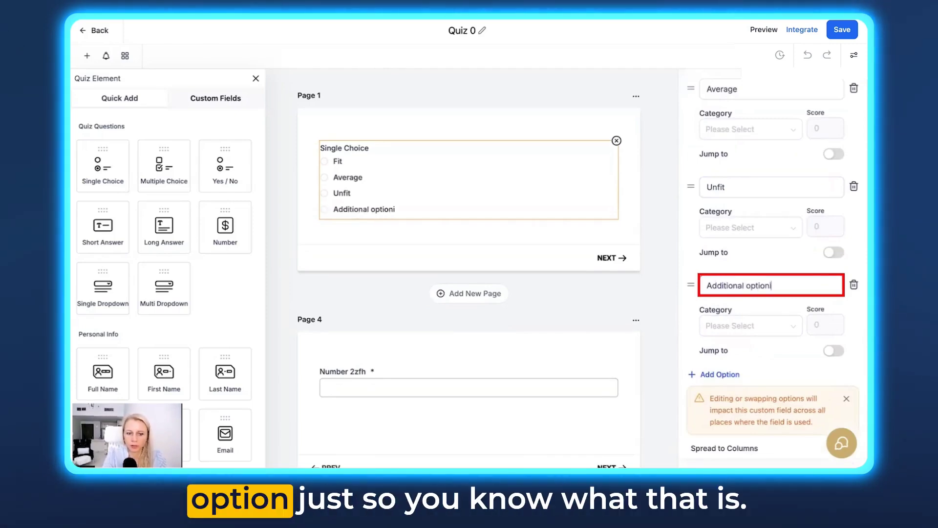
{"action": "scroll", "coordinate": [704, 458], "scroll_direction": "down", "scroll_amount": 1}
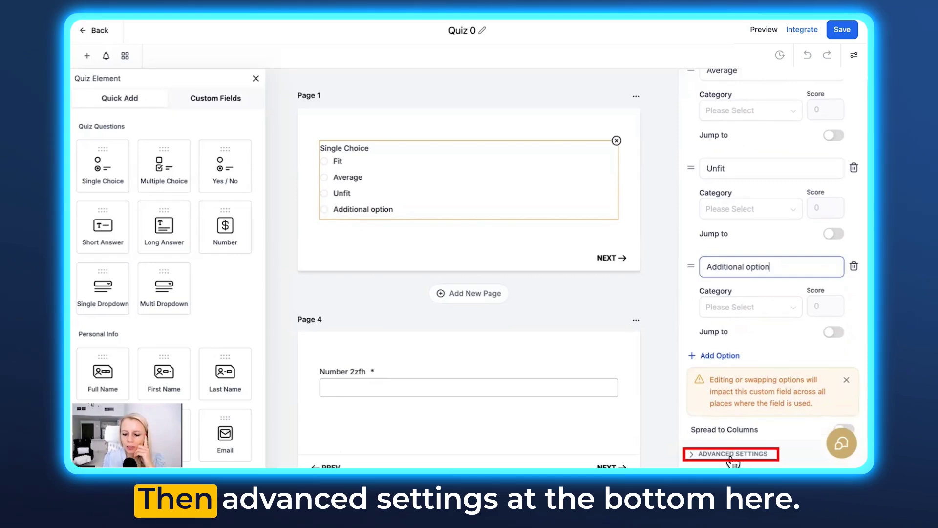
Step: Change the question's Custom Field Name to 'How fit are you', giving the key how_fit_are_you
{"action": "left_click", "coordinate": [746, 448]}
{"action": "scroll", "coordinate": [748, 446], "scroll_direction": "down", "scroll_amount": 2}
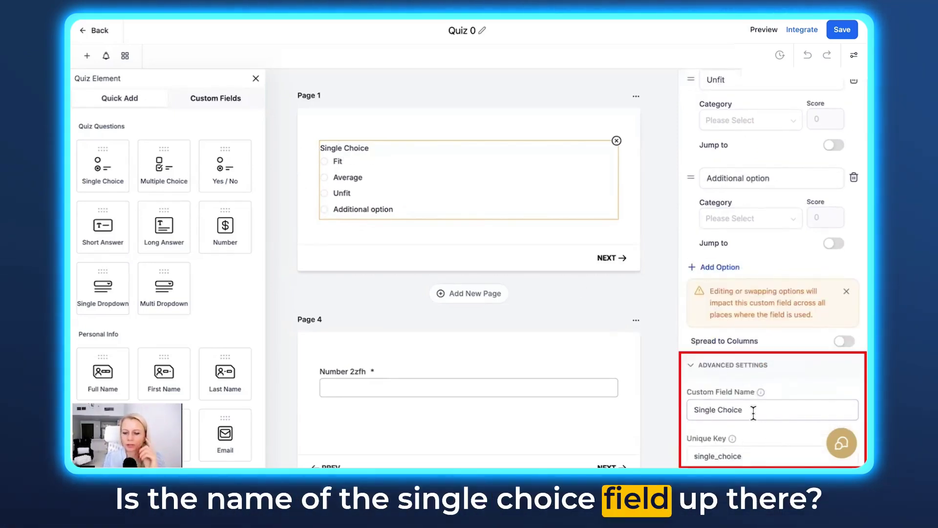
{"action": "left_click_drag", "start_coordinate": [752, 410], "coordinate": [670, 416]}
{"action": "type", "text": "How fit are you?"}
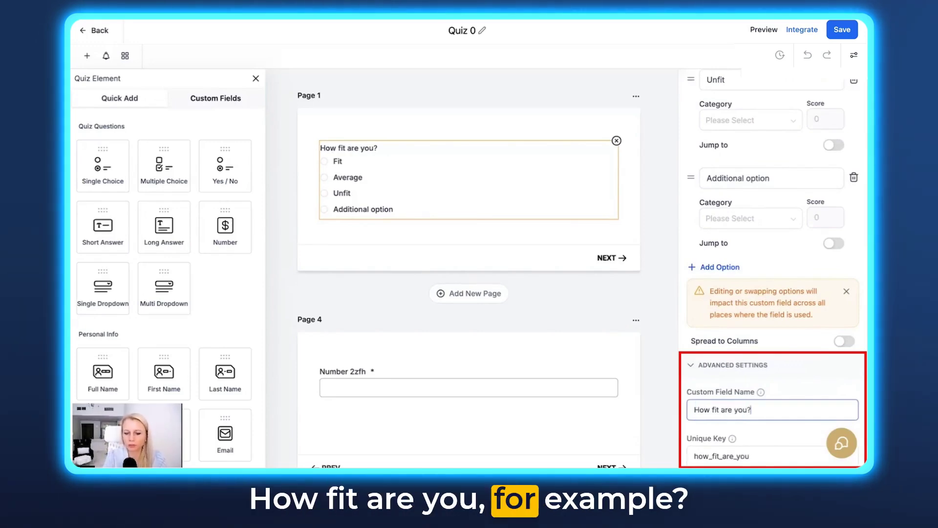
{"action": "mouse_move", "coordinate": [732, 439]}
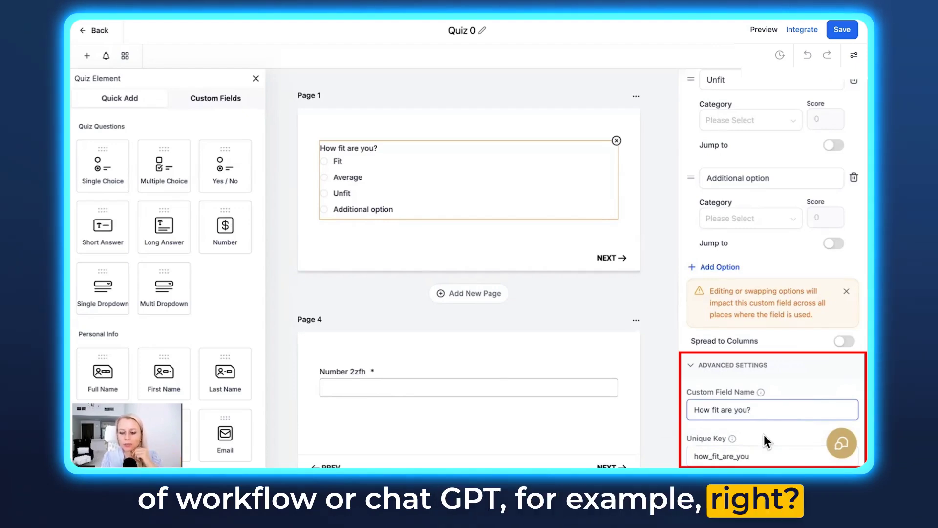
{"action": "scroll", "coordinate": [764, 435], "scroll_direction": "up", "scroll_amount": 15}
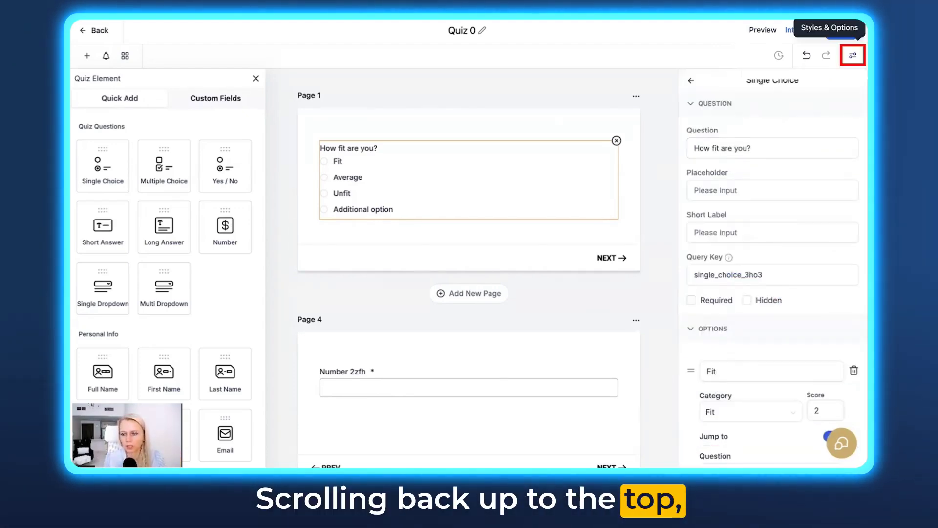
Step: Open the quiz-wide Styles & Options panel and expand its FOOTER section
{"action": "left_click", "coordinate": [854, 55]}
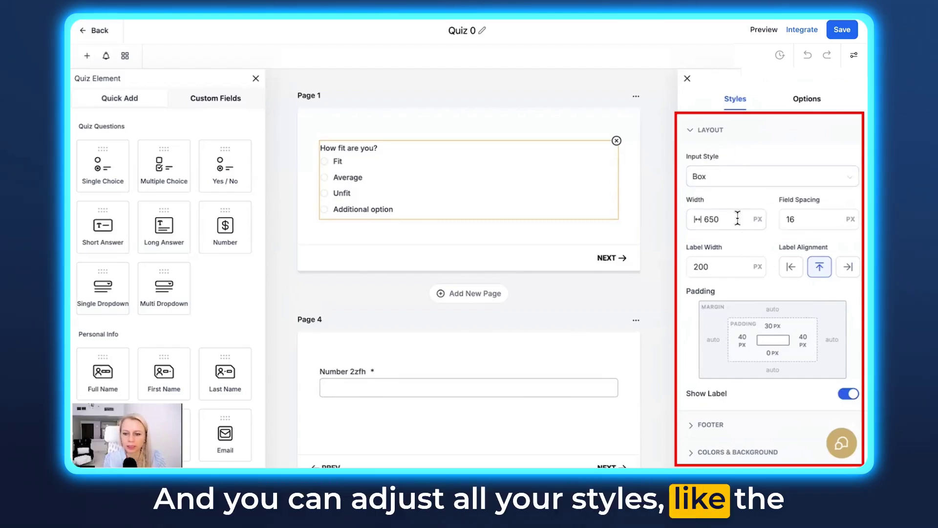
{"action": "scroll", "coordinate": [736, 210], "scroll_direction": "down", "scroll_amount": 2}
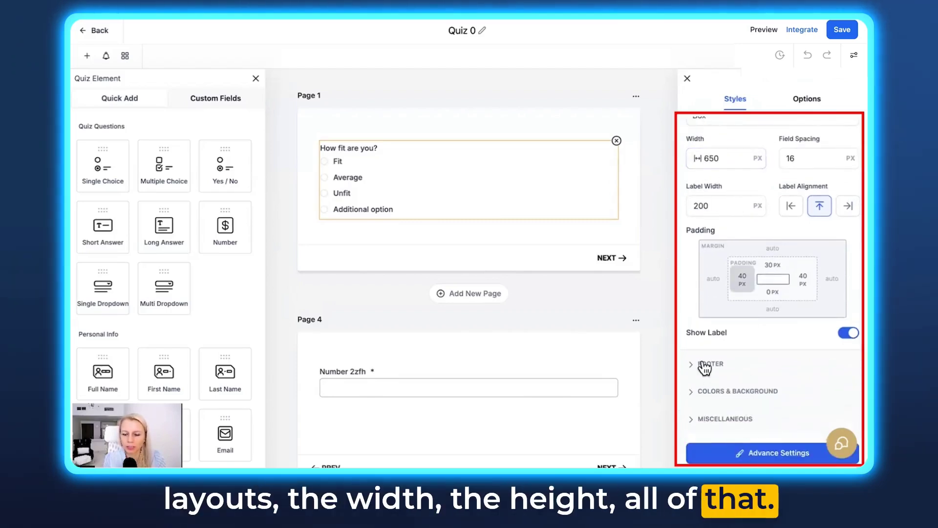
{"action": "left_click", "coordinate": [703, 367]}
{"action": "left_click_drag", "start_coordinate": [709, 196], "coordinate": [825, 194]}
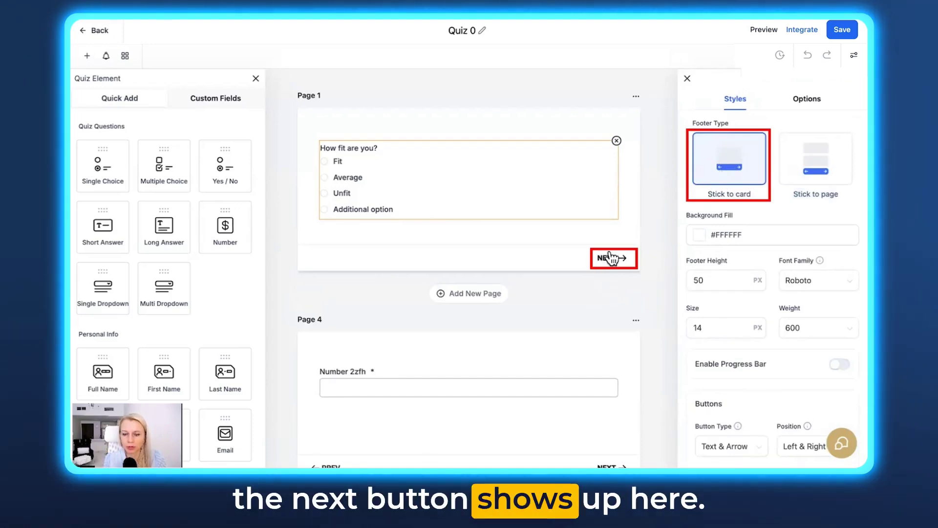
Step: Keep the footer stuck to the card and make the Button Text colour red #DE0F0FFF
{"action": "left_click", "coordinate": [813, 166]}
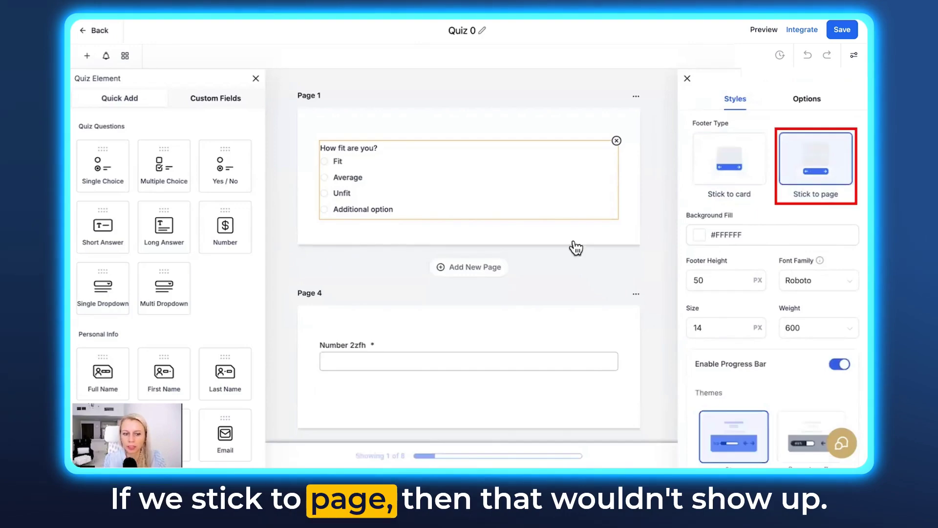
{"action": "scroll", "coordinate": [566, 252], "scroll_direction": "down", "scroll_amount": 10}
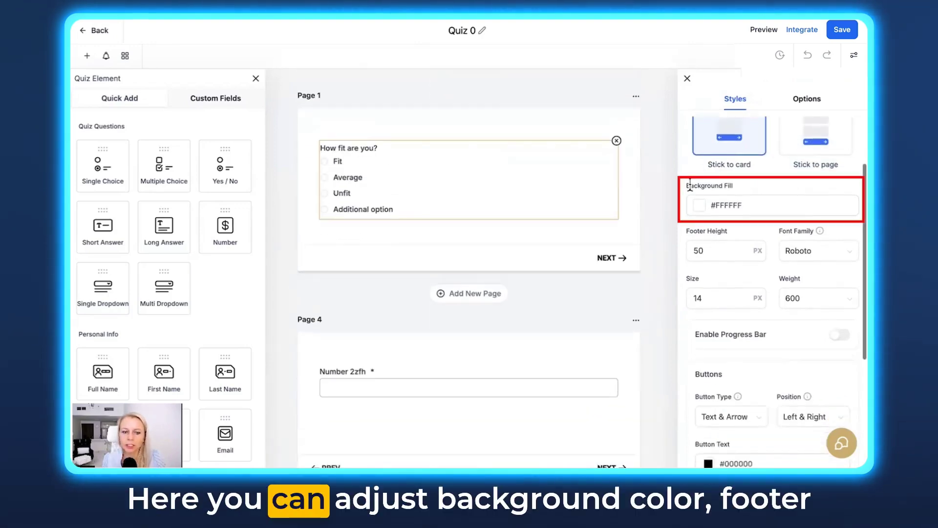
{"action": "scroll", "coordinate": [737, 247], "scroll_direction": "down", "scroll_amount": 2}
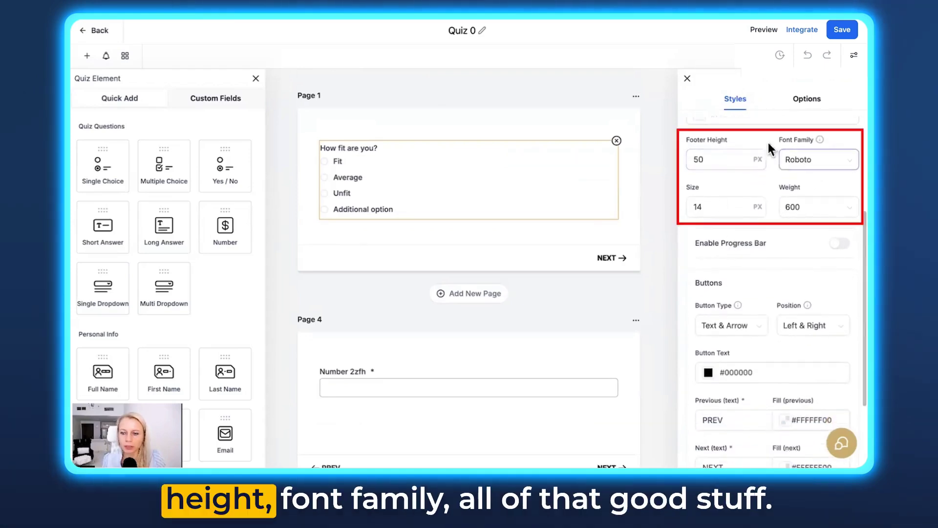
{"action": "scroll", "coordinate": [739, 227], "scroll_direction": "down", "scroll_amount": 3}
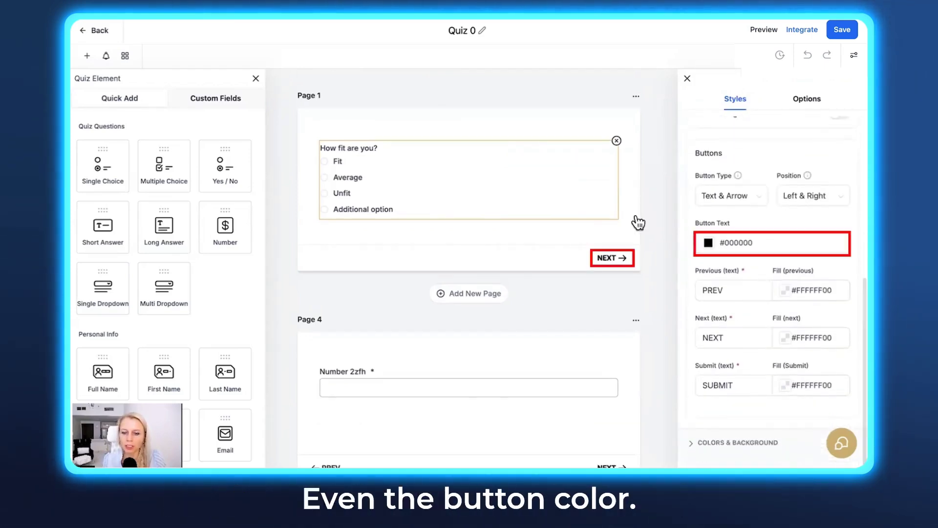
{"action": "left_click", "coordinate": [709, 243]}
{"action": "left_click", "coordinate": [757, 270]}
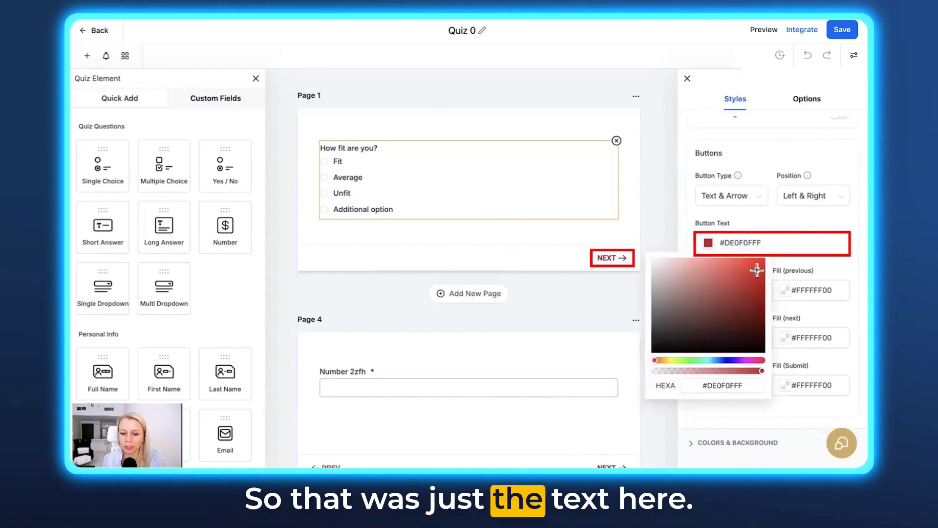
{"action": "left_click", "coordinate": [747, 225]}
{"action": "scroll", "coordinate": [702, 388], "scroll_direction": "down", "scroll_amount": 1}
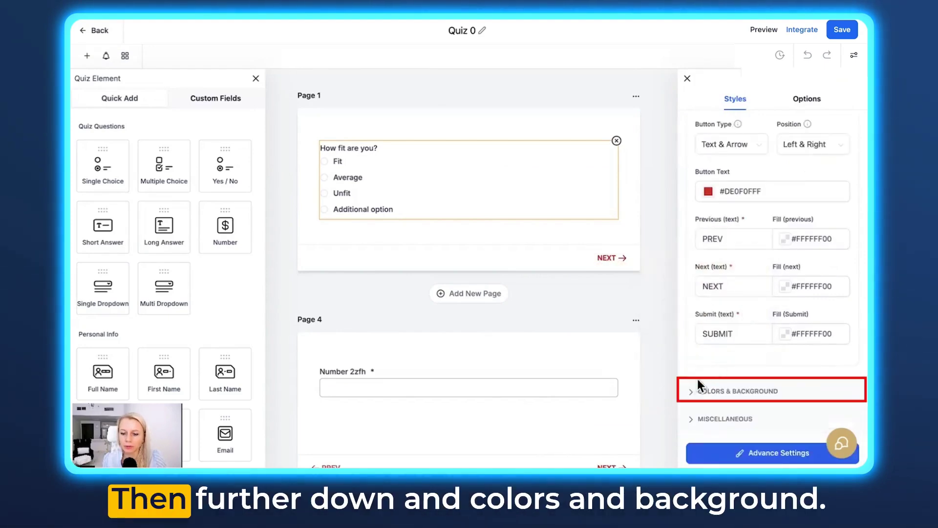
Step: Add uploaded images: Untitled copy.jpg as the quiz background and Untitled.jpg as the header image
{"action": "left_click", "coordinate": [739, 393]}
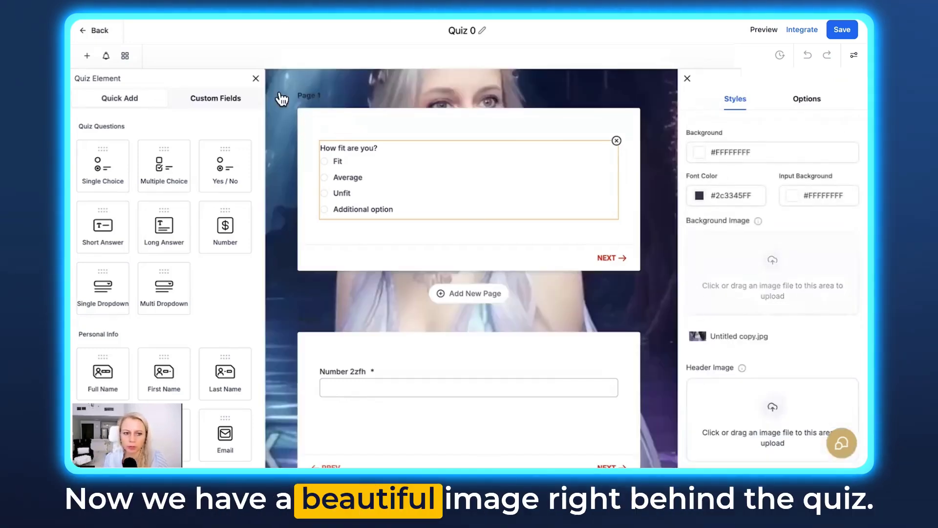
{"action": "left_click", "coordinate": [256, 78]}
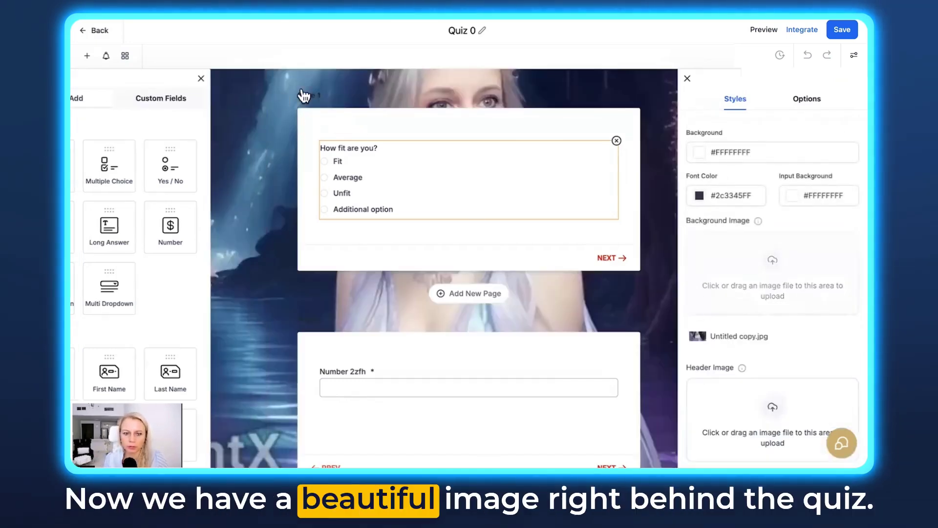
{"action": "scroll", "coordinate": [620, 281], "scroll_direction": "down", "scroll_amount": 8}
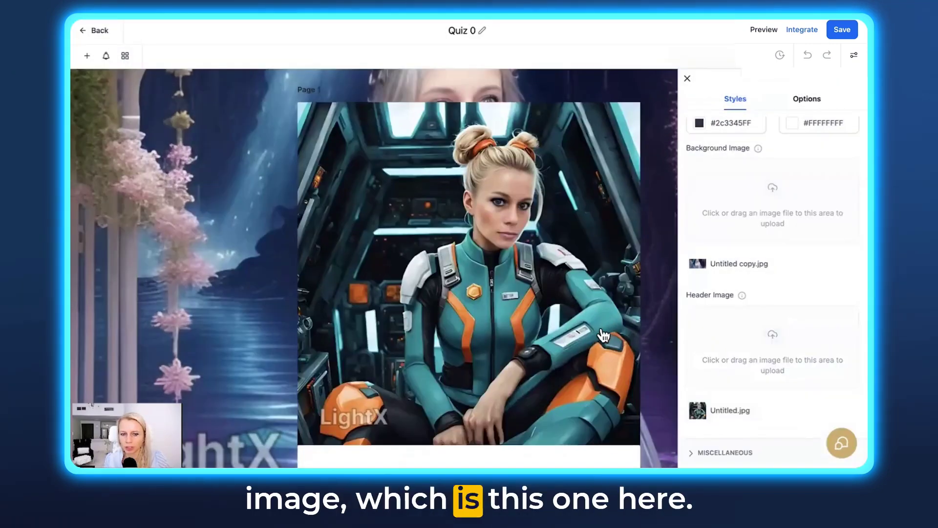
{"action": "scroll", "coordinate": [601, 352], "scroll_direction": "down", "scroll_amount": 3}
{"action": "scroll", "coordinate": [644, 325], "scroll_direction": "up", "scroll_amount": 3}
{"action": "scroll", "coordinate": [582, 353], "scroll_direction": "down", "scroll_amount": 1}
{"action": "scroll", "coordinate": [582, 353], "scroll_direction": "down", "scroll_amount": 5}
{"action": "scroll", "coordinate": [753, 278], "scroll_direction": "down", "scroll_amount": 1}
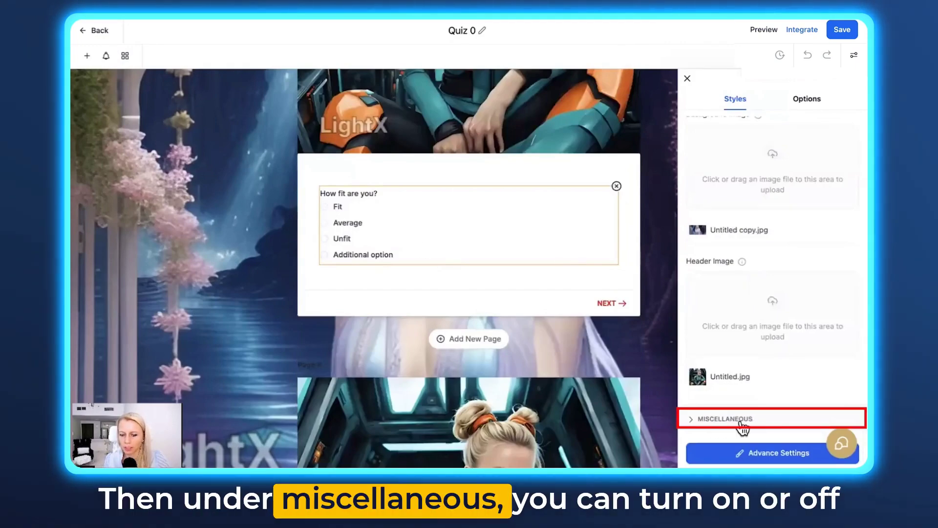
{"action": "left_click", "coordinate": [704, 420]}
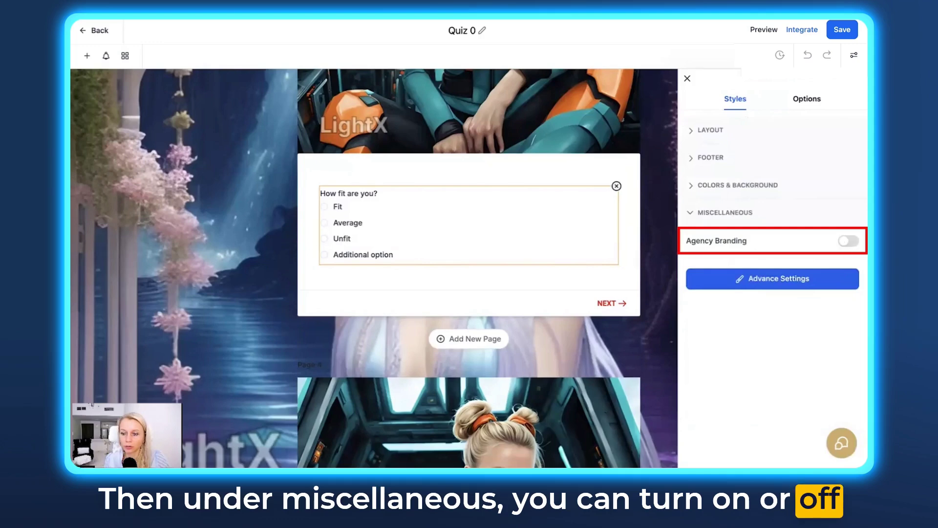
Step: Review the advanced quiz style (border 1, radius 3, white border, shadow), then view the iframe embed code
{"action": "left_click", "coordinate": [764, 281]}
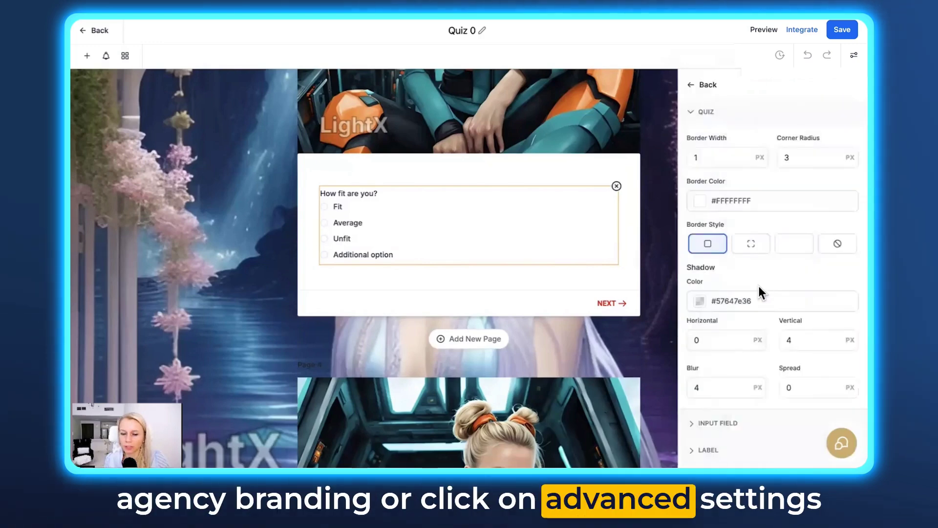
{"action": "scroll", "coordinate": [760, 294], "scroll_direction": "down", "scroll_amount": 3}
{"action": "scroll", "coordinate": [777, 337], "scroll_direction": "up", "scroll_amount": 3}
{"action": "scroll", "coordinate": [785, 287], "scroll_direction": "down", "scroll_amount": 2}
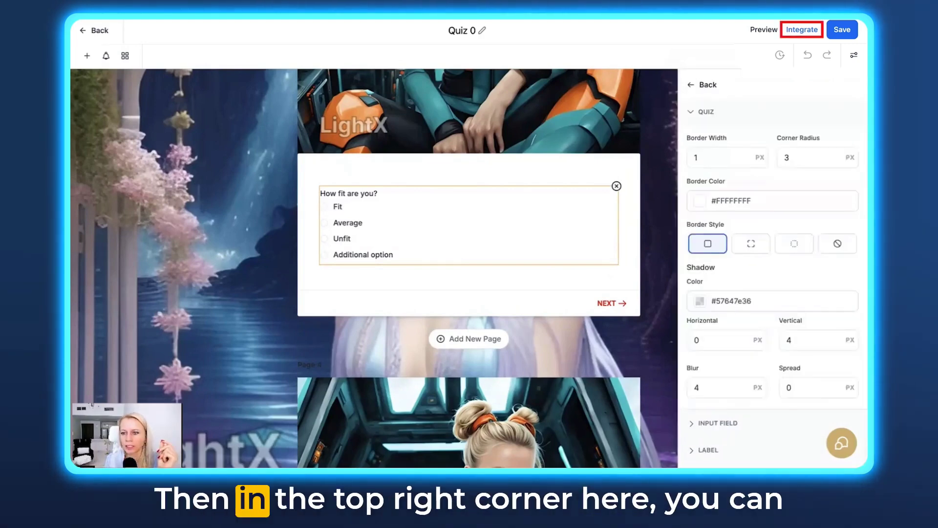
{"action": "left_click", "coordinate": [802, 29]}
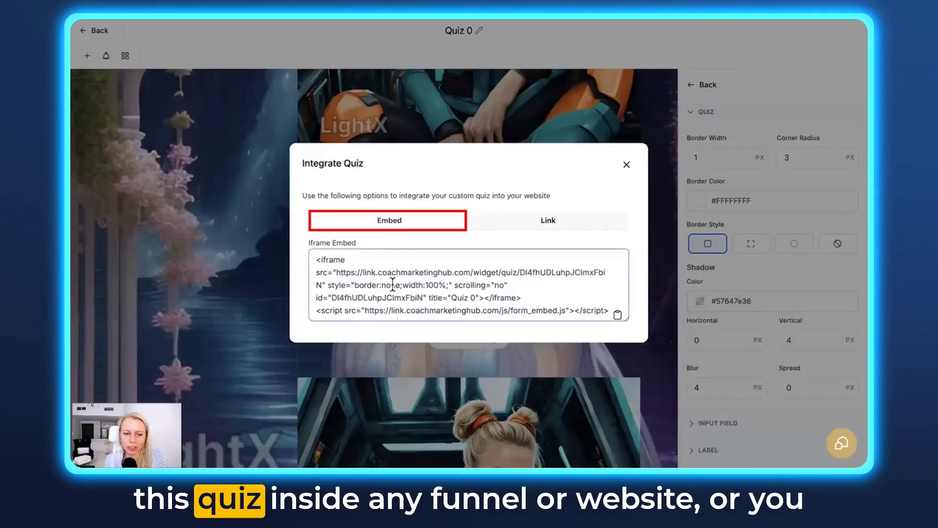
{"action": "left_click", "coordinate": [580, 224]}
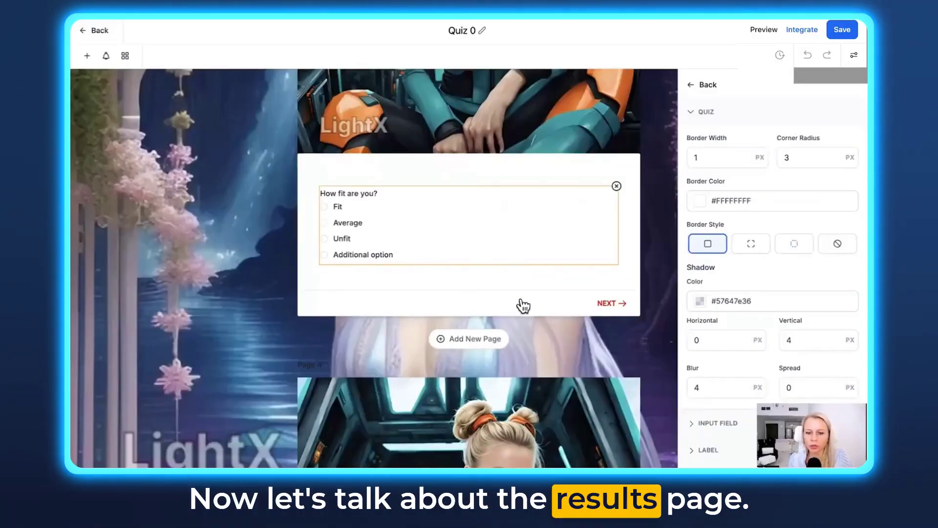
Step: Edit the Result Template to customise the Default Quiz result page
{"action": "scroll", "coordinate": [602, 244], "scroll_direction": "down", "scroll_amount": 10}
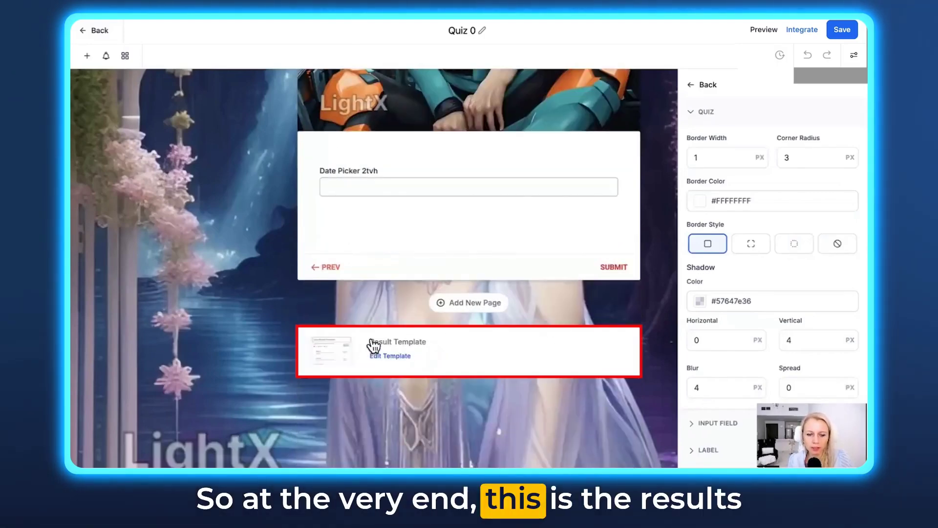
{"action": "left_click", "coordinate": [390, 361]}
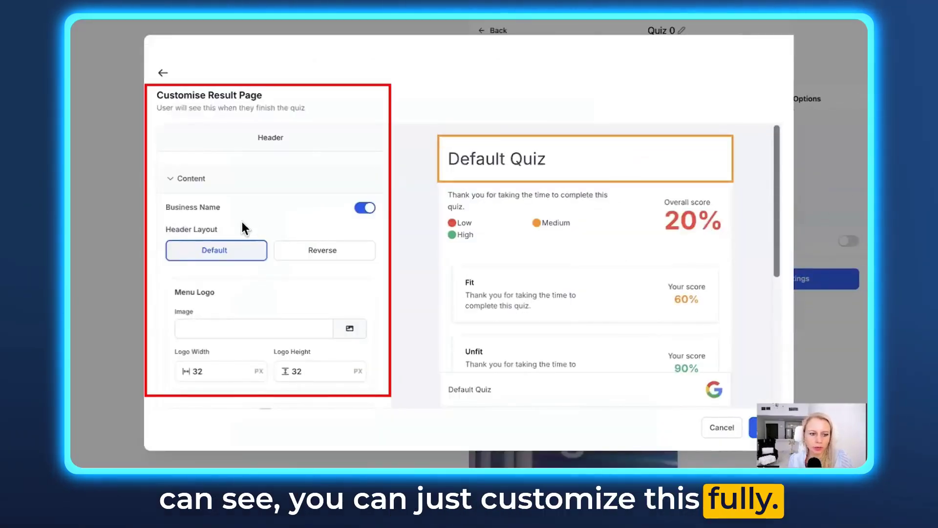
Step: Hide the business name in the result header and try the Reverse layout
{"action": "scroll", "coordinate": [290, 229], "scroll_direction": "down", "scroll_amount": 1}
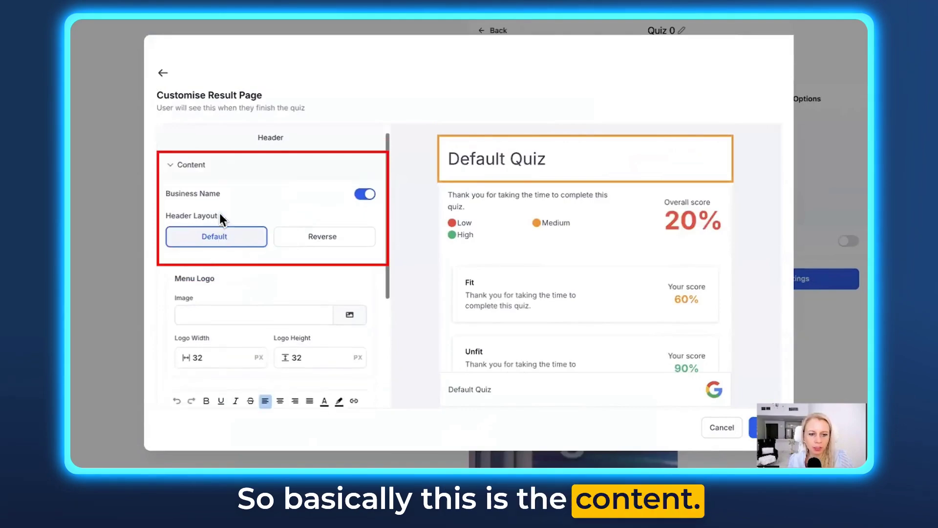
{"action": "scroll", "coordinate": [310, 233], "scroll_direction": "up", "scroll_amount": 1}
{"action": "left_click", "coordinate": [365, 208]}
{"action": "left_click", "coordinate": [365, 207]}
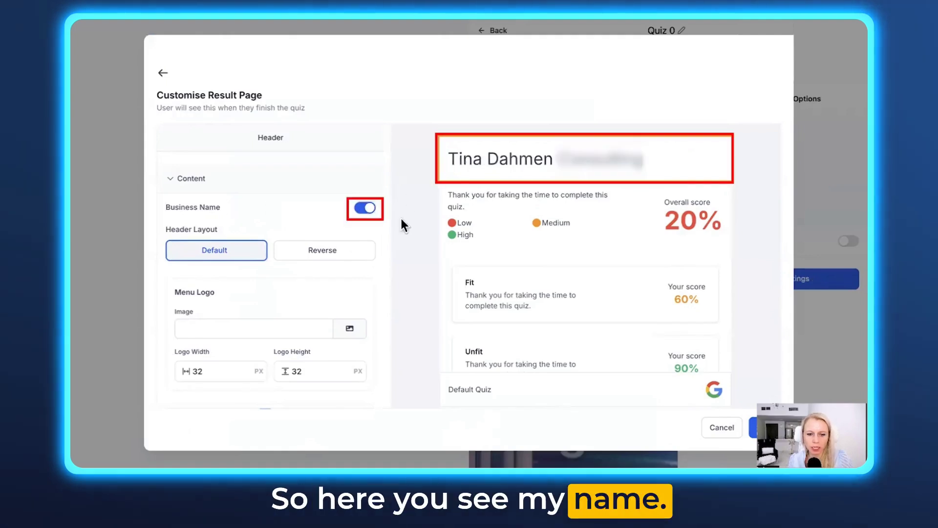
{"action": "left_click", "coordinate": [365, 208]}
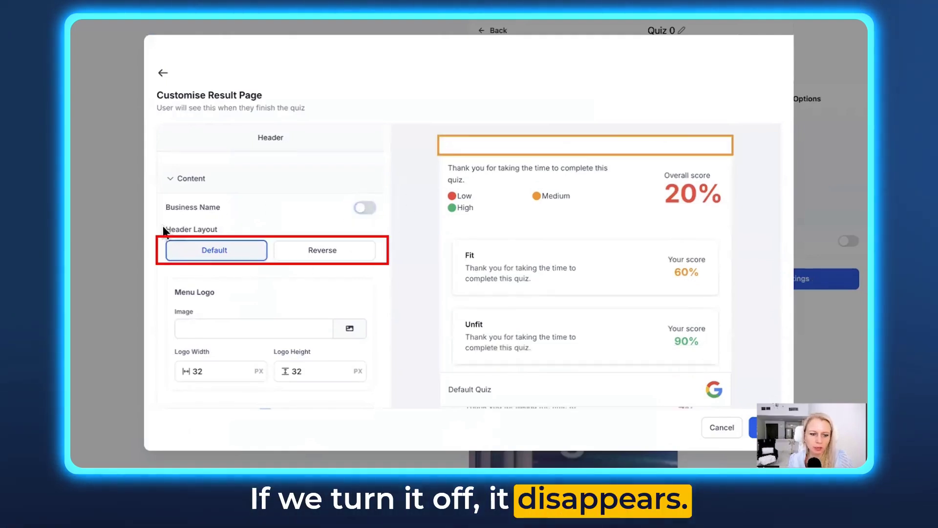
{"action": "left_click", "coordinate": [324, 250]}
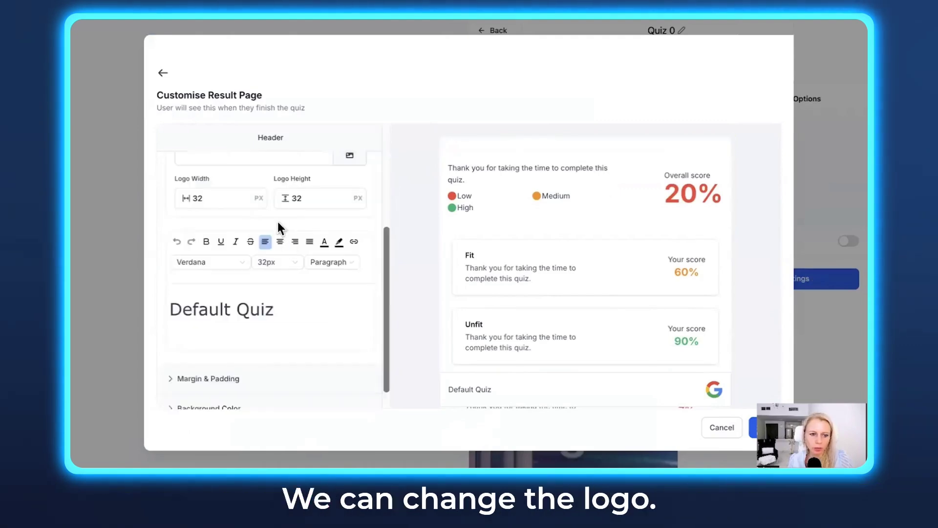
Step: Enter 'Here is the text' as the result header's text
{"action": "scroll", "coordinate": [278, 221], "scroll_direction": "up", "scroll_amount": 2}
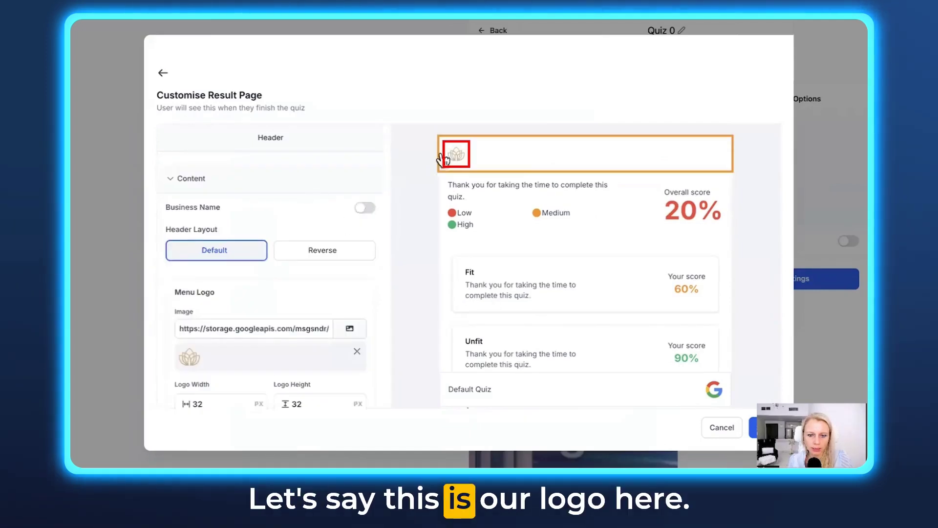
{"action": "scroll", "coordinate": [193, 234], "scroll_direction": "down", "scroll_amount": 3}
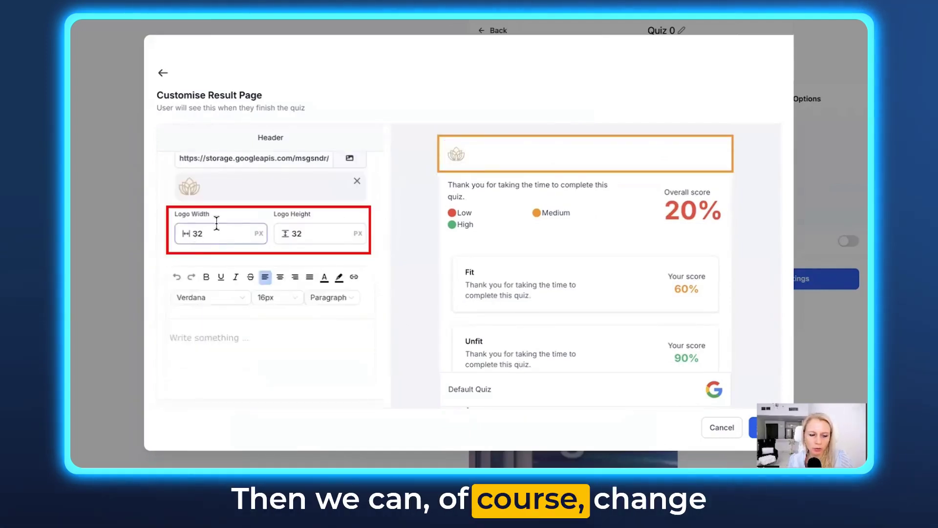
{"action": "scroll", "coordinate": [318, 250], "scroll_direction": "down", "scroll_amount": 2}
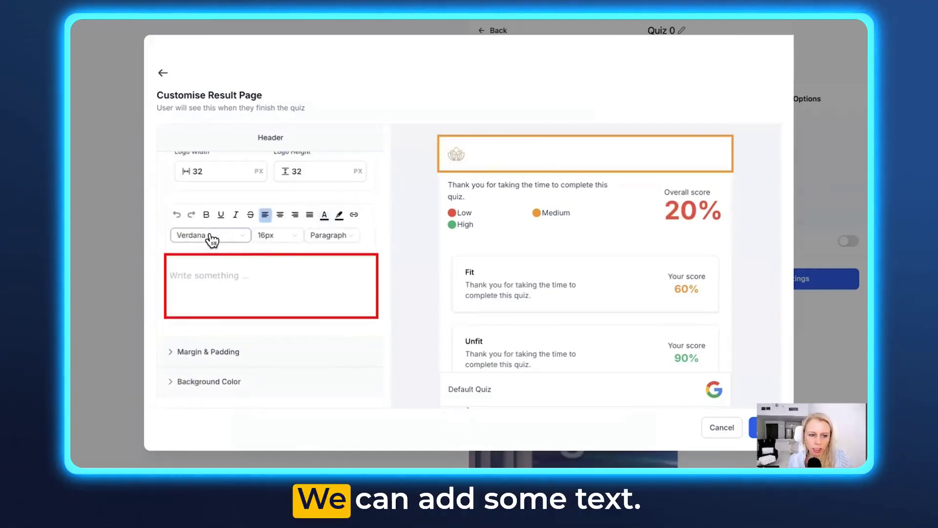
{"action": "left_click", "coordinate": [253, 273]}
{"action": "type", "text": "Here is the text"}
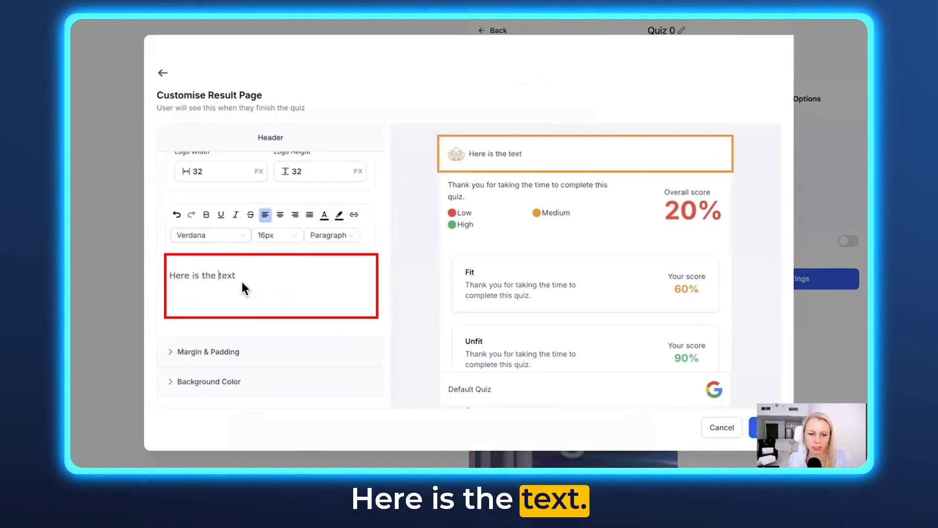
Step: Set the result header's padding to 10 px
{"action": "left_click", "coordinate": [189, 354]}
{"action": "left_click", "coordinate": [270, 261]}
{"action": "left_click", "coordinate": [250, 327]}
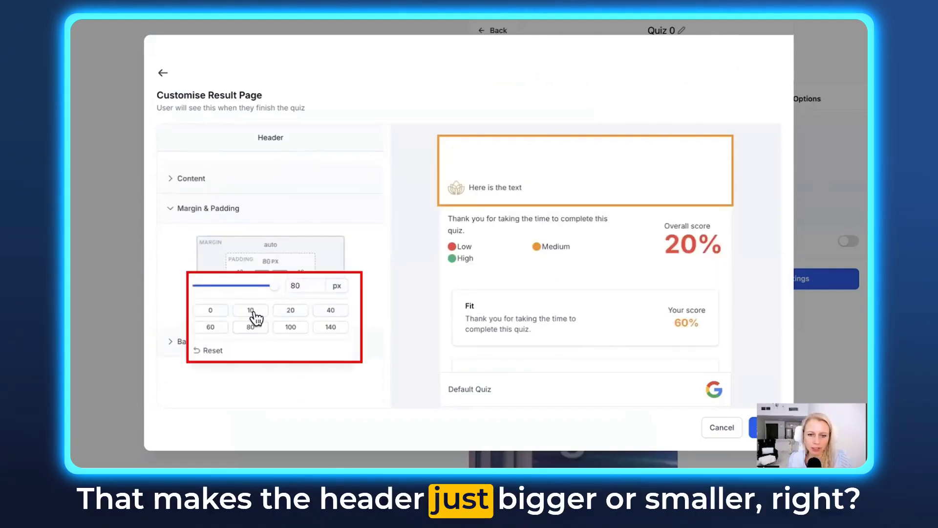
{"action": "left_click", "coordinate": [251, 310]}
{"action": "left_click", "coordinate": [192, 341]}
Step: Make the header background turquoise #00F7FFFF and select the overall score section
{"action": "left_click", "coordinate": [192, 342]}
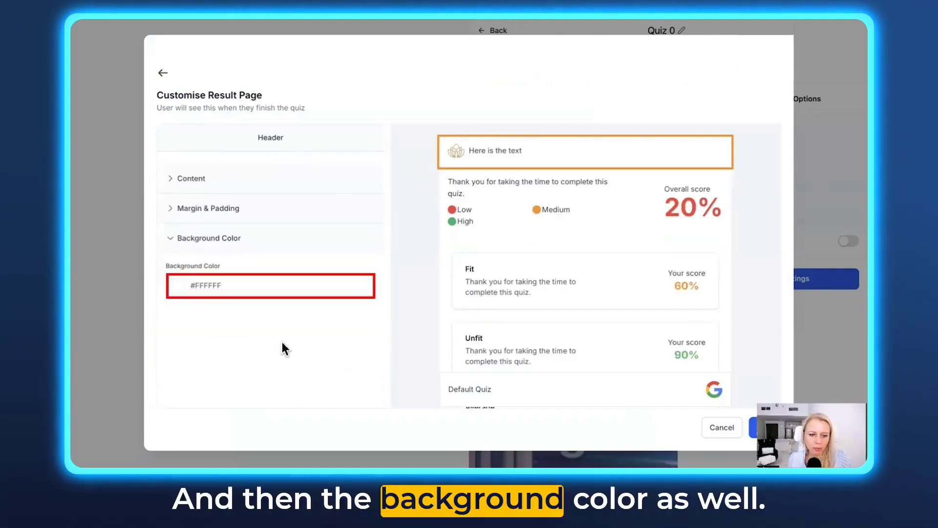
{"action": "left_click", "coordinate": [180, 292]}
{"action": "left_click_drag", "start_coordinate": [168, 402], "coordinate": [179, 403]}
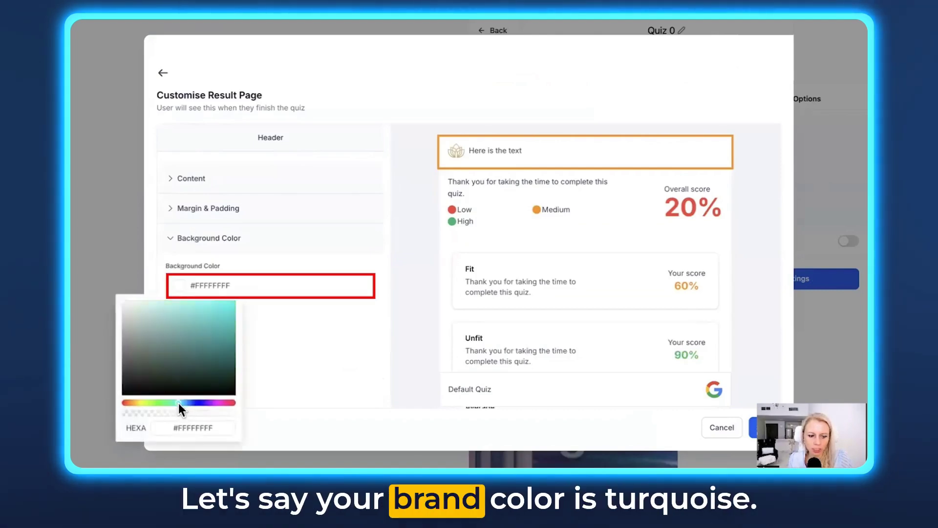
{"action": "left_click_drag", "start_coordinate": [204, 355], "coordinate": [239, 296]}
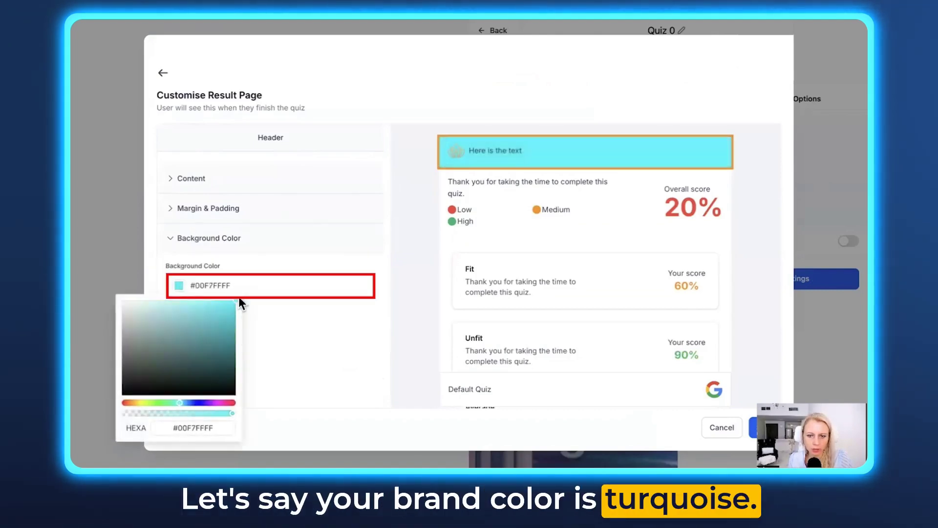
{"action": "left_click", "coordinate": [332, 315]}
{"action": "scroll", "coordinate": [537, 342], "scroll_direction": "down", "scroll_amount": 1}
{"action": "scroll", "coordinate": [538, 329], "scroll_direction": "up", "scroll_amount": 1}
{"action": "left_click", "coordinate": [445, 210]}
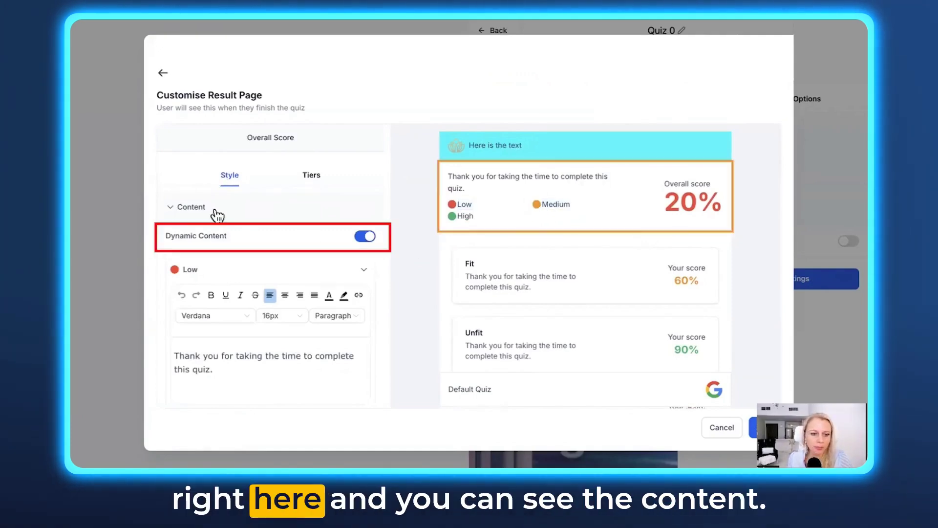
Step: Toggle Dynamic Content off and back on, then click into the Low tier message
{"action": "left_click", "coordinate": [364, 238]}
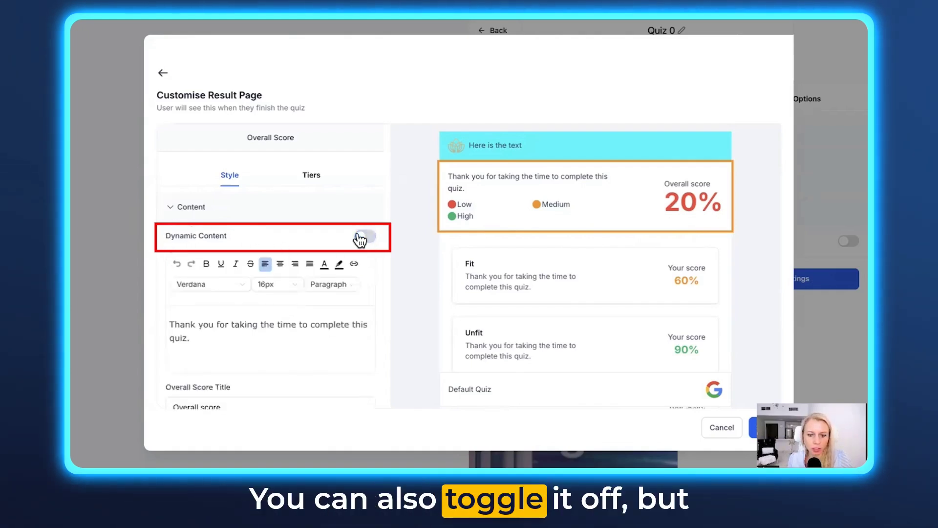
{"action": "left_click", "coordinate": [364, 238]}
{"action": "scroll", "coordinate": [293, 272], "scroll_direction": "down", "scroll_amount": 3}
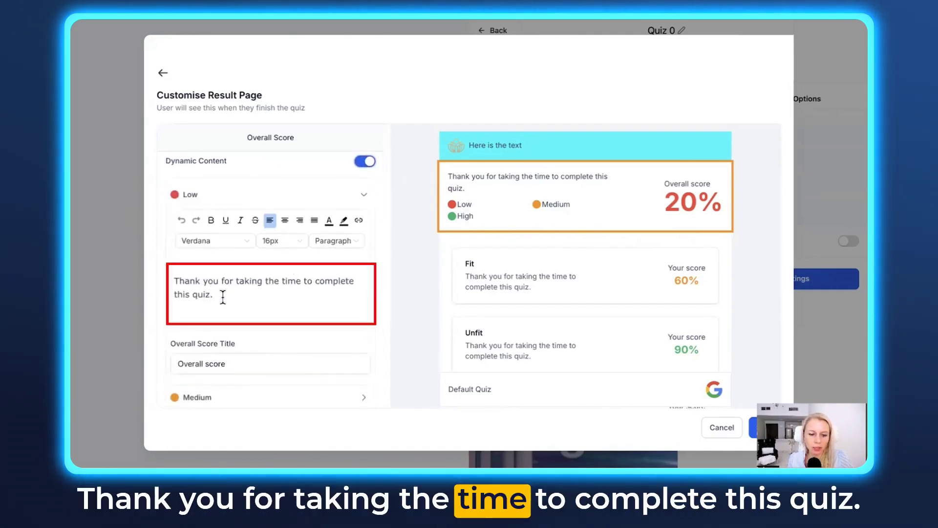
{"action": "left_click", "coordinate": [251, 292]}
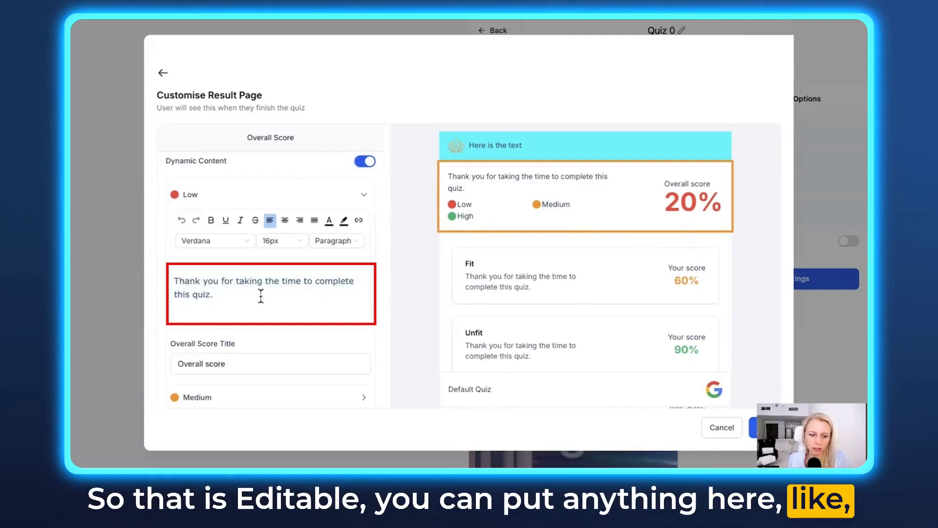
{"action": "scroll", "coordinate": [249, 298], "scroll_direction": "up", "scroll_amount": 1}
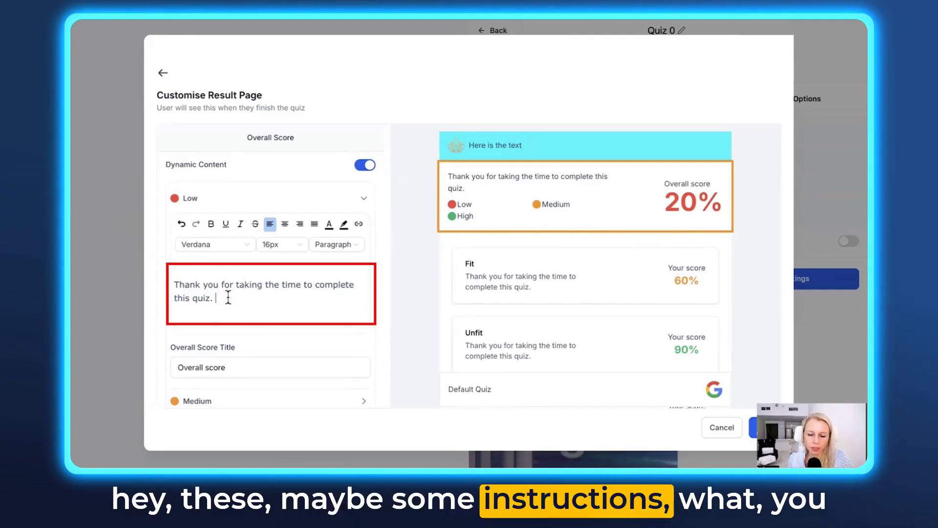
{"action": "scroll", "coordinate": [324, 331], "scroll_direction": "down", "scroll_amount": 3}
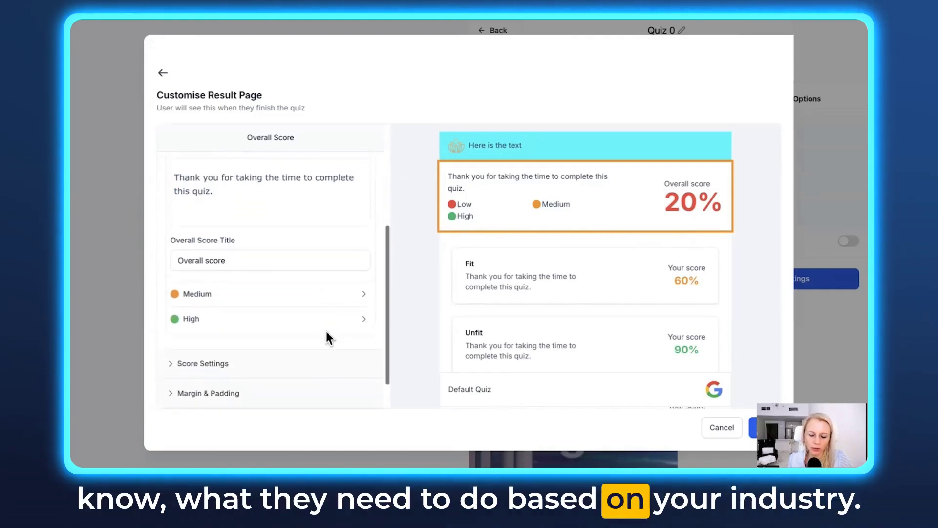
{"action": "scroll", "coordinate": [225, 254], "scroll_direction": "down", "scroll_amount": 1}
Step: Check the Overall Score Title and Medium tier, then open the High tier's thank-you message
{"action": "left_click", "coordinate": [252, 221]}
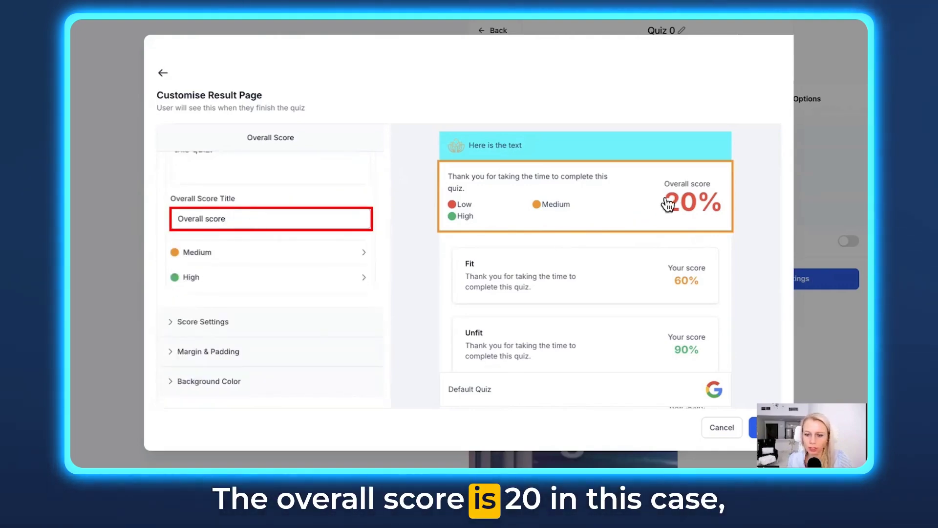
{"action": "left_click", "coordinate": [366, 257]}
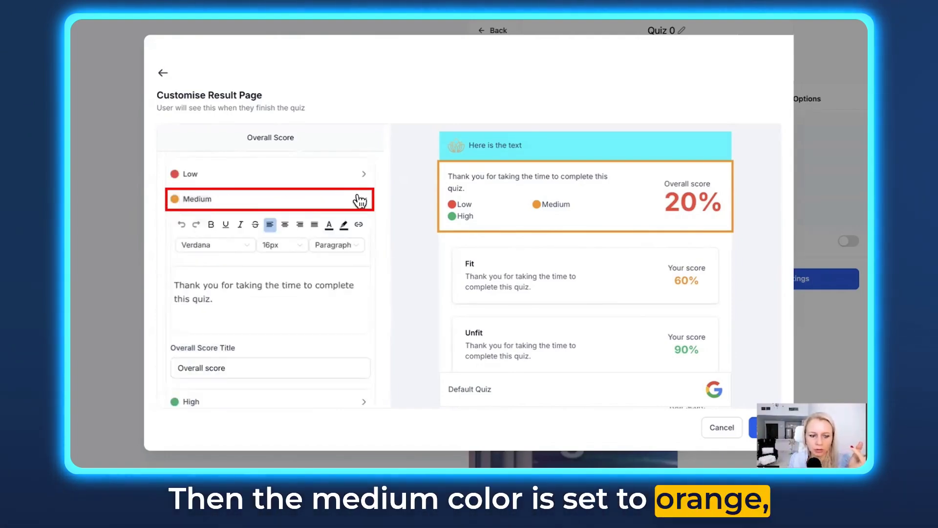
{"action": "left_click", "coordinate": [368, 202]}
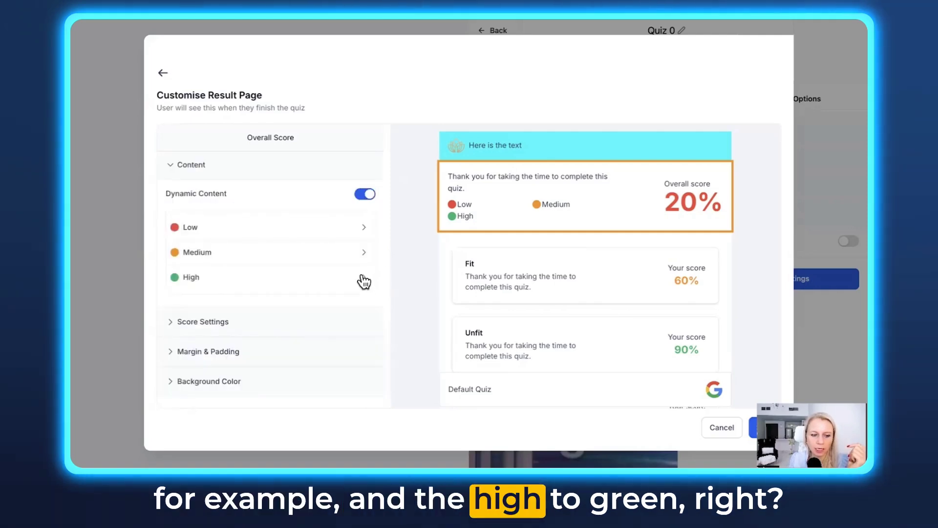
{"action": "left_click", "coordinate": [364, 282]}
{"action": "triple_click", "coordinate": [216, 323]}
{"action": "left_click", "coordinate": [216, 322]}
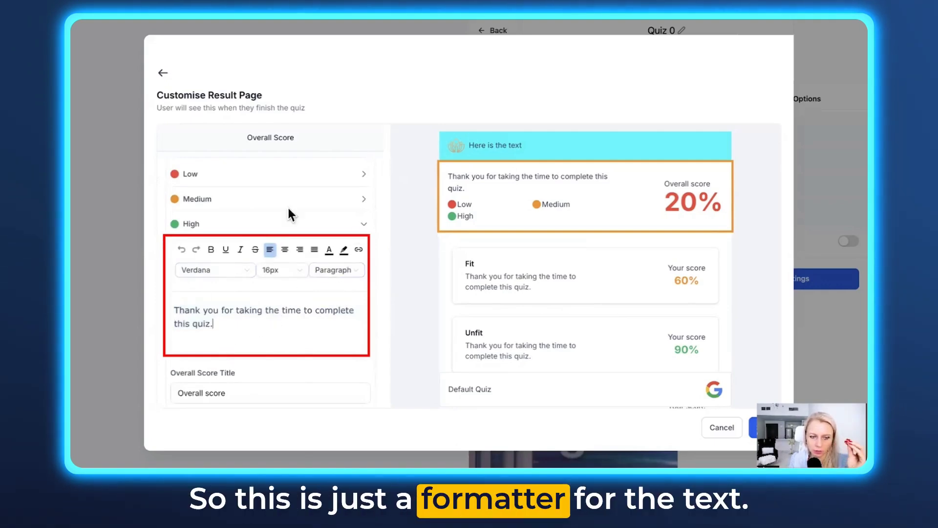
{"action": "scroll", "coordinate": [325, 332], "scroll_direction": "down", "scroll_amount": 3}
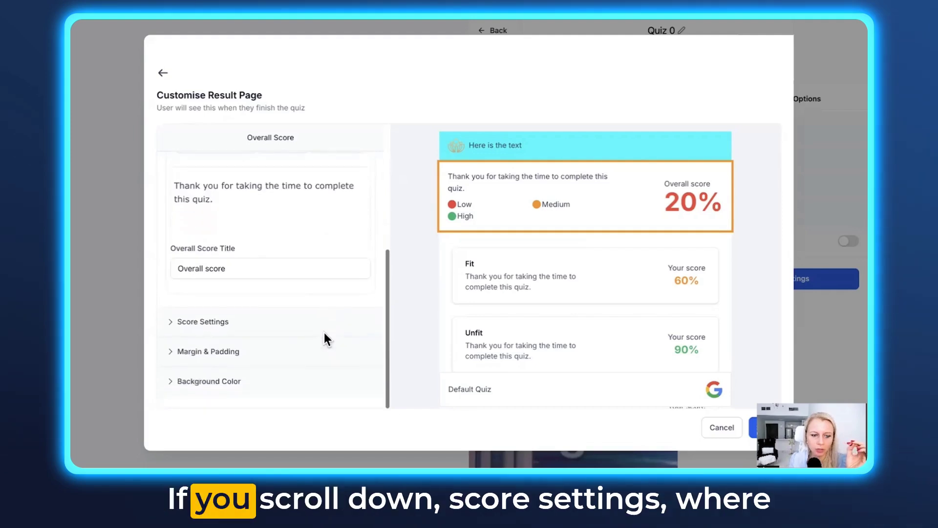
Step: Set the Score Position to Left in Score Settings
{"action": "left_click", "coordinate": [213, 323]}
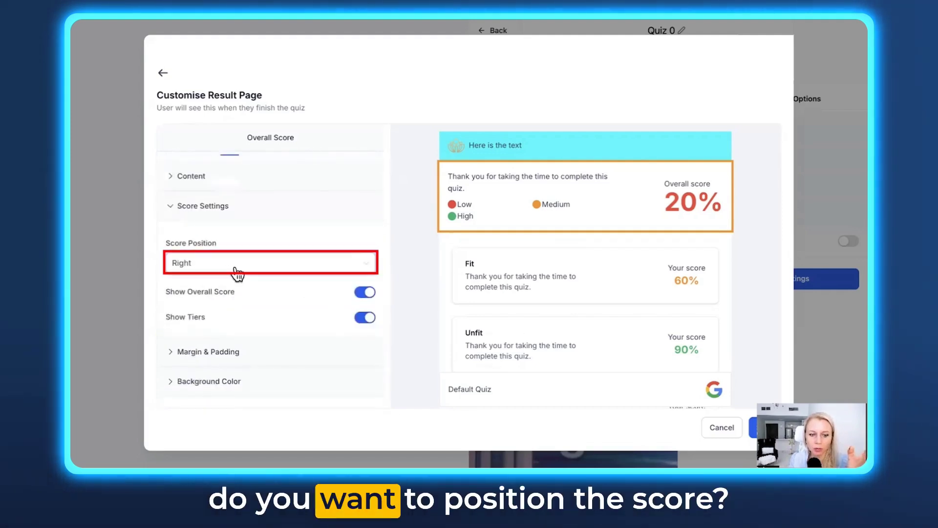
{"action": "left_click", "coordinate": [205, 274]}
{"action": "left_click", "coordinate": [250, 307]}
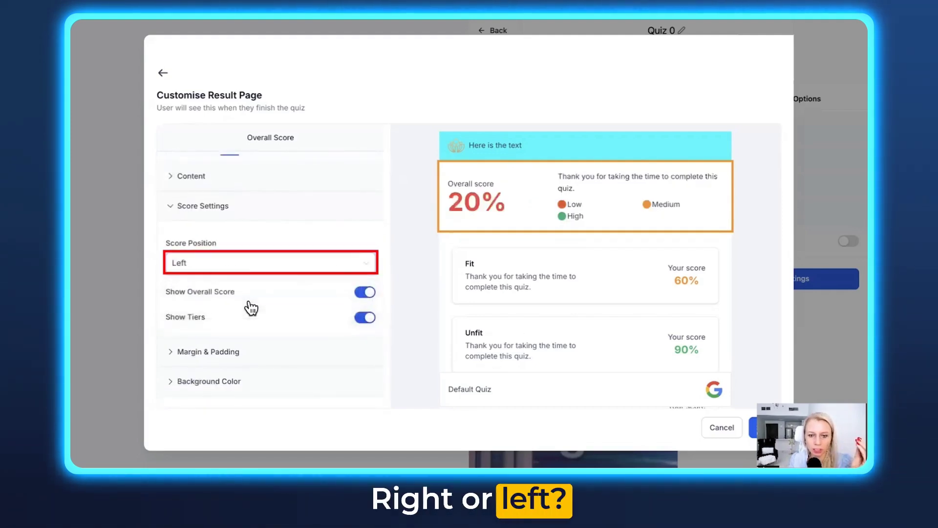
{"action": "left_click", "coordinate": [260, 264]}
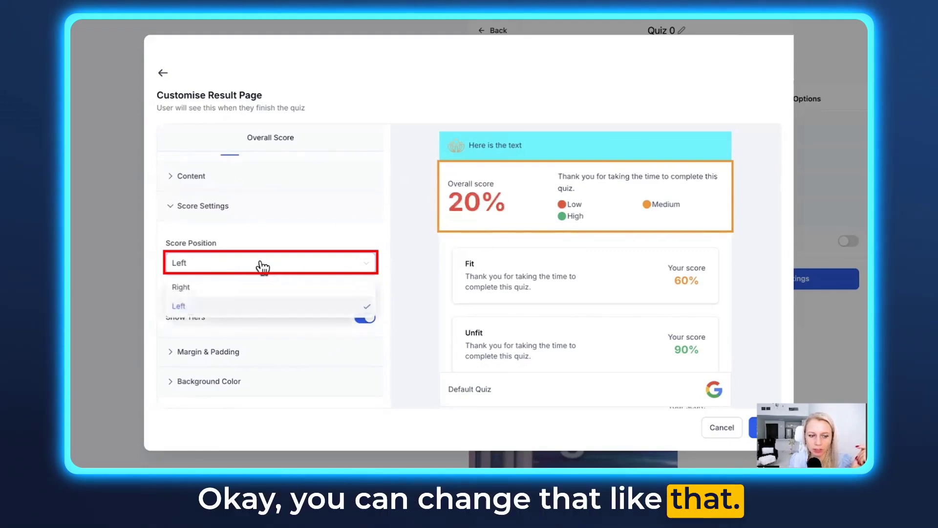
{"action": "left_click", "coordinate": [259, 264]}
Step: Toggle Show Overall Score and Show Tiers, set score box padding to 10 px, and view tier ranges
{"action": "left_click", "coordinate": [366, 292]}
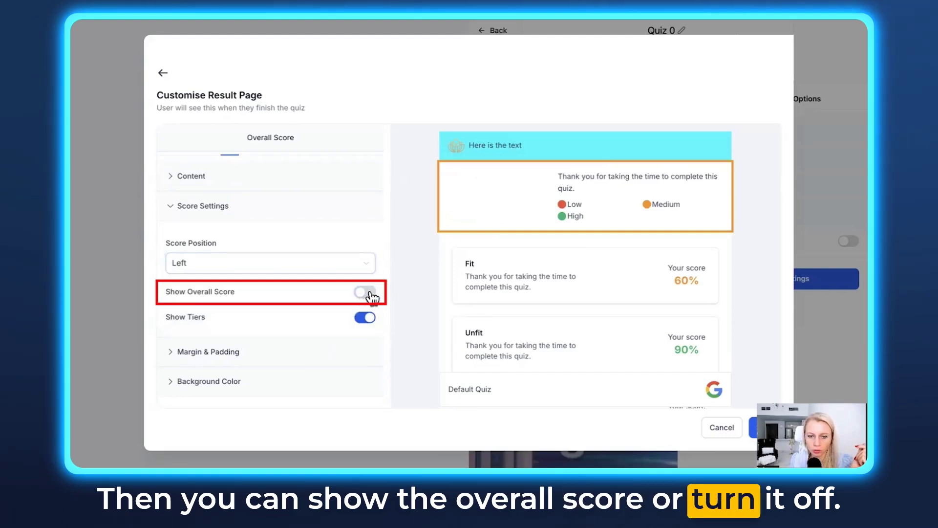
{"action": "triple_click", "coordinate": [183, 317]}
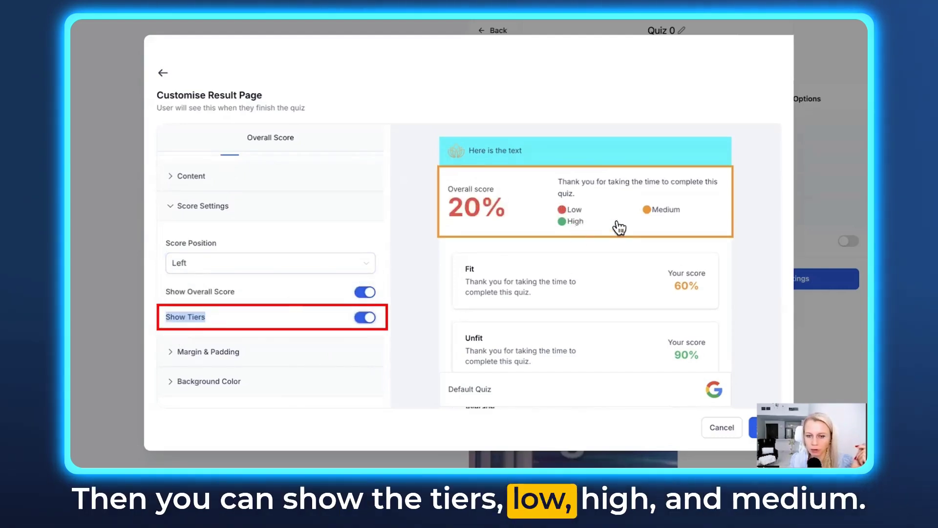
{"action": "left_click", "coordinate": [365, 318]}
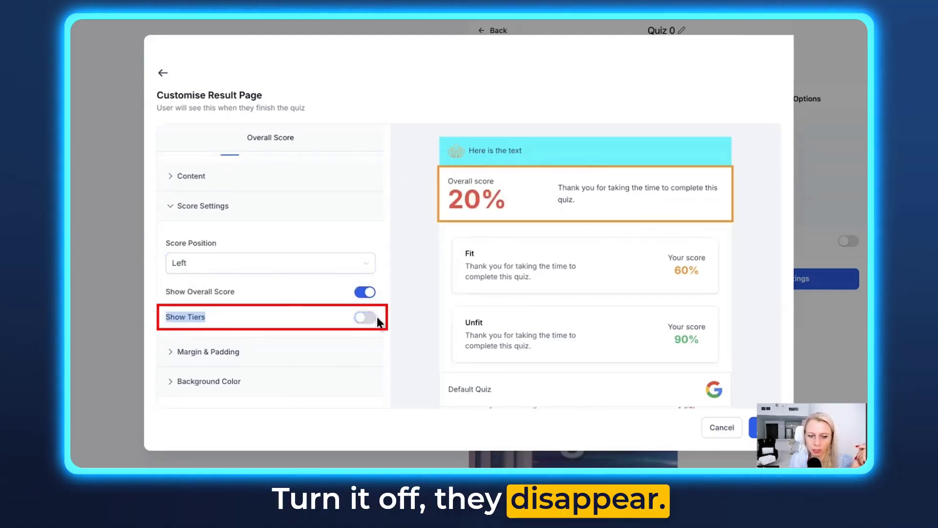
{"action": "left_click", "coordinate": [367, 318]}
{"action": "left_click_drag", "start_coordinate": [177, 351], "coordinate": [200, 351]}
{"action": "left_click", "coordinate": [200, 350]}
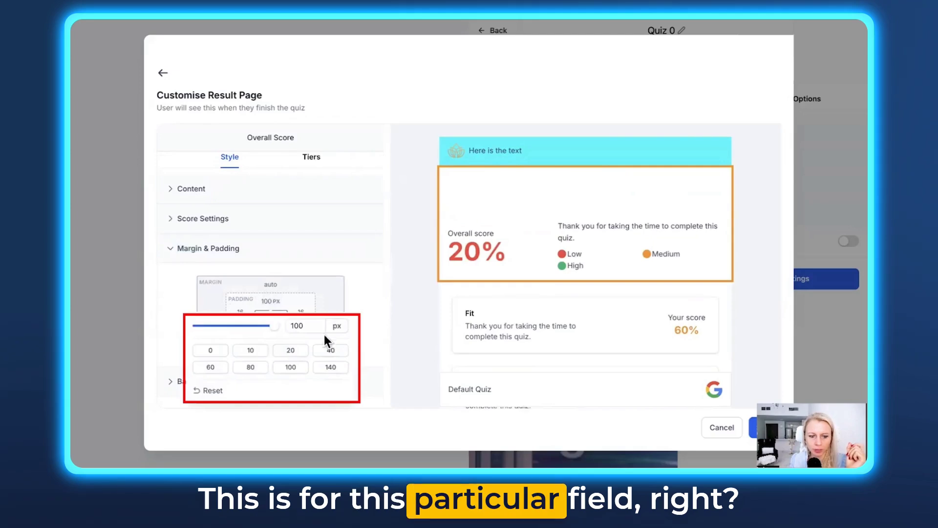
{"action": "left_click", "coordinate": [256, 352]}
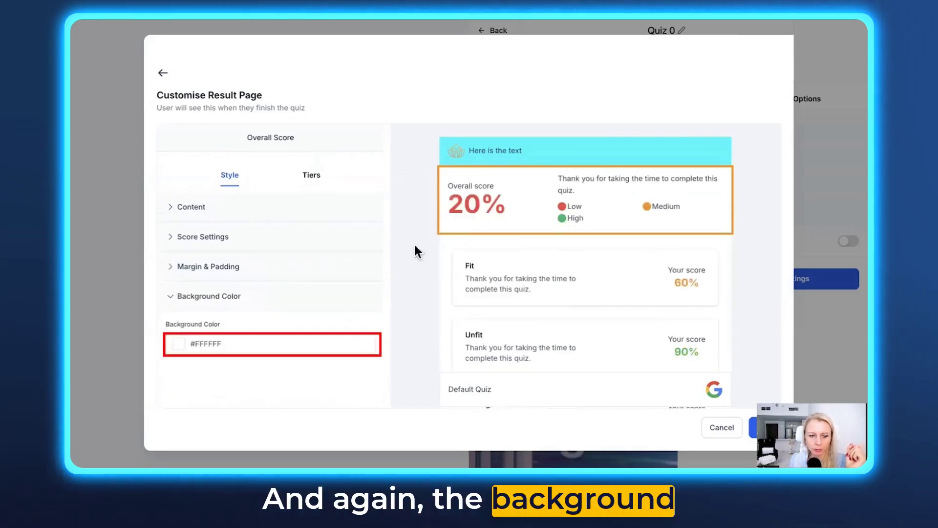
{"action": "left_click", "coordinate": [307, 177]}
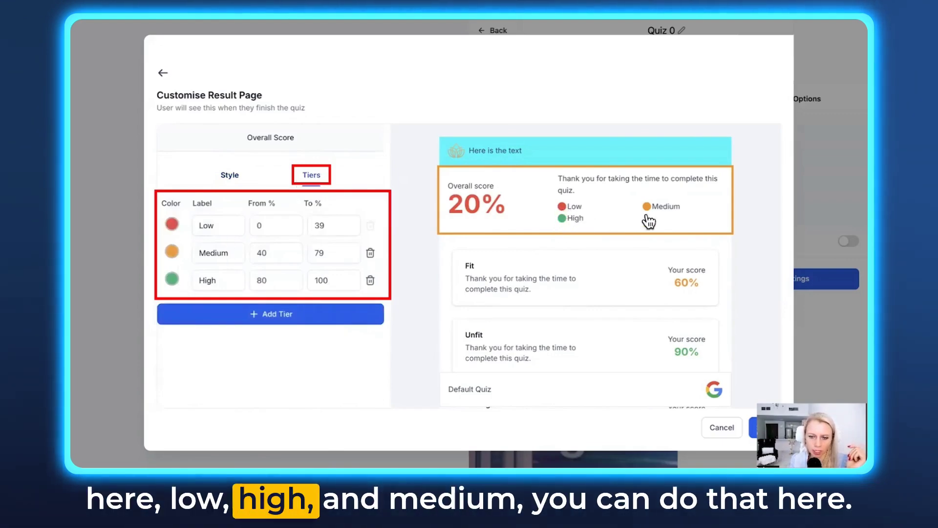
Step: Try a purple colour for the Low tier
{"action": "left_click", "coordinate": [172, 228]}
{"action": "left_click", "coordinate": [200, 343]}
{"action": "left_click", "coordinate": [217, 247]}
{"action": "left_click", "coordinate": [274, 252]}
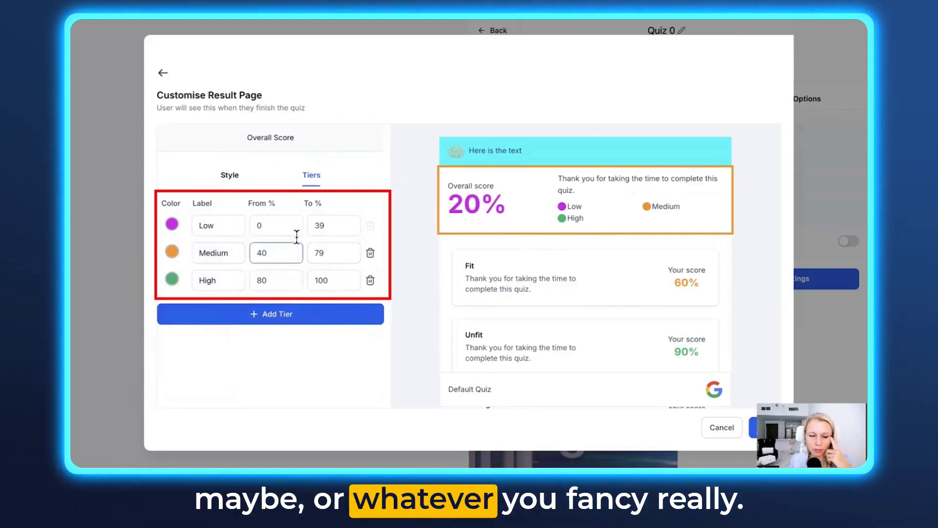
Step: Inspect the tier ranges, selecting Medium's 40 and 79 and High's starting 80
{"action": "left_click", "coordinate": [223, 228]}
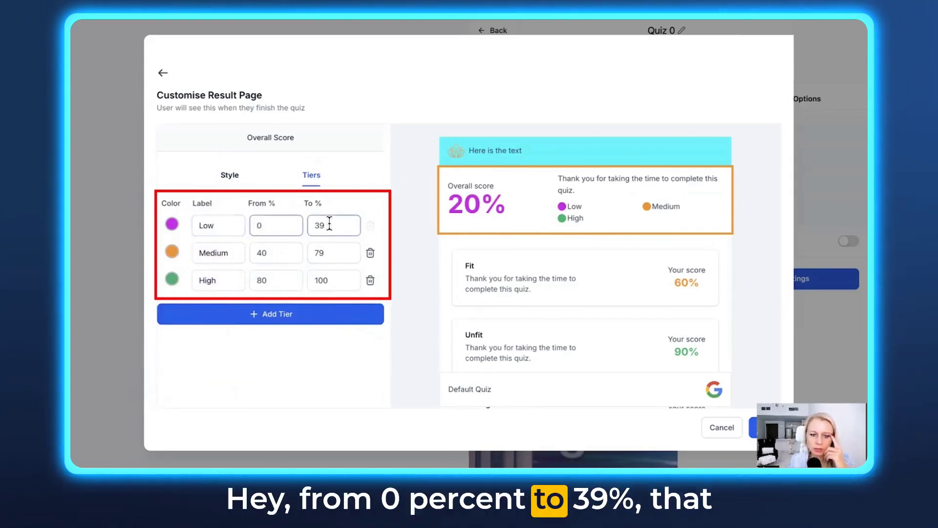
{"action": "left_click_drag", "start_coordinate": [324, 226], "coordinate": [310, 226]}
{"action": "left_click", "coordinate": [294, 208]}
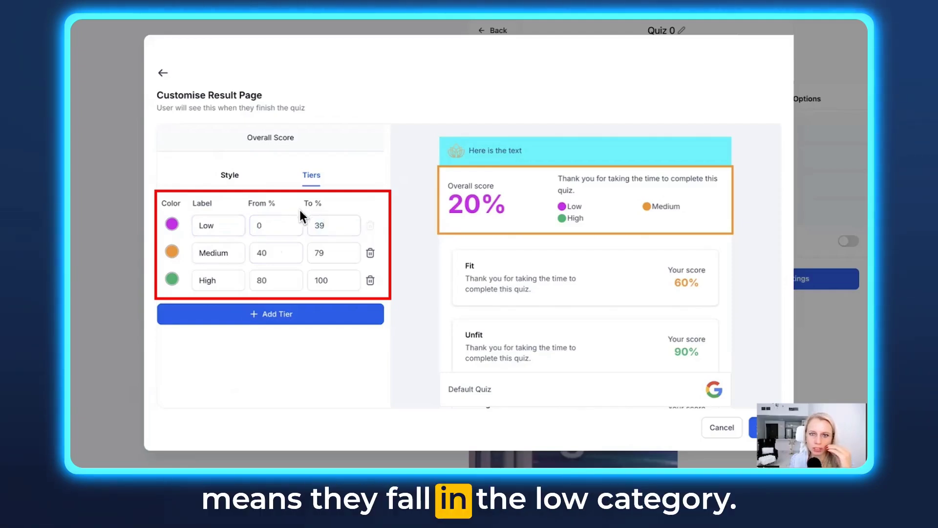
{"action": "double_click", "coordinate": [268, 253]}
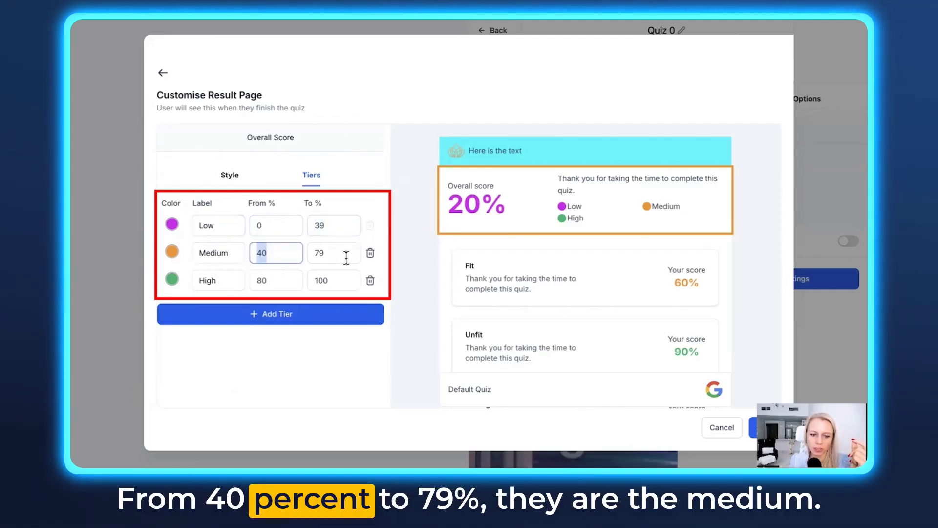
{"action": "double_click", "coordinate": [320, 253]}
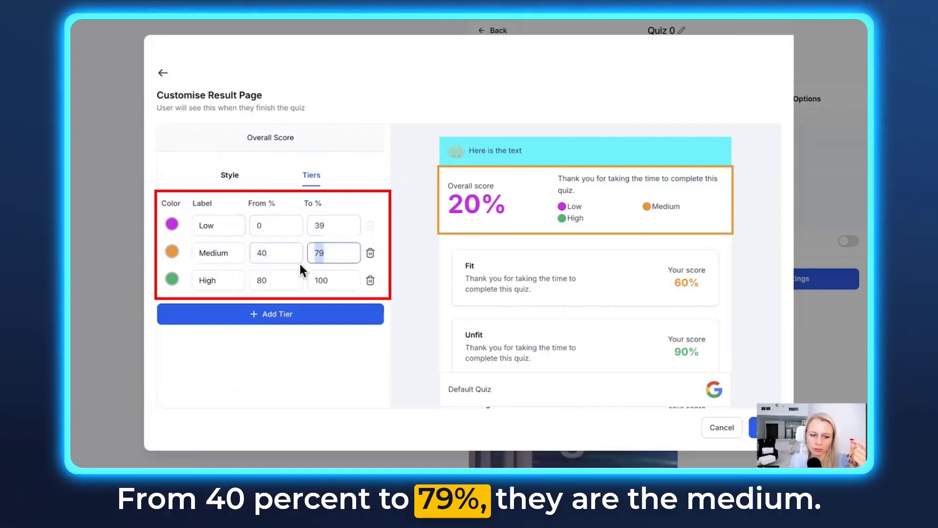
{"action": "double_click", "coordinate": [276, 281]}
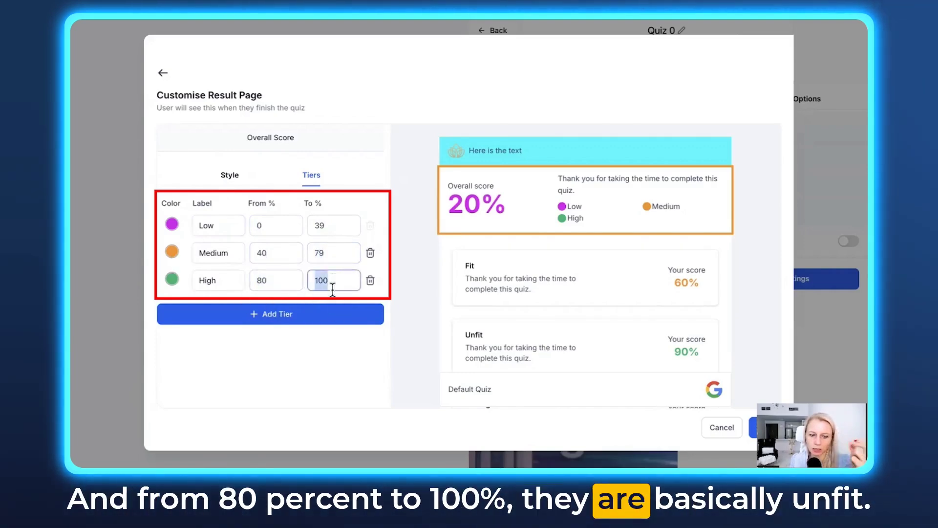
{"action": "scroll", "coordinate": [476, 308], "scroll_direction": "down", "scroll_amount": 1}
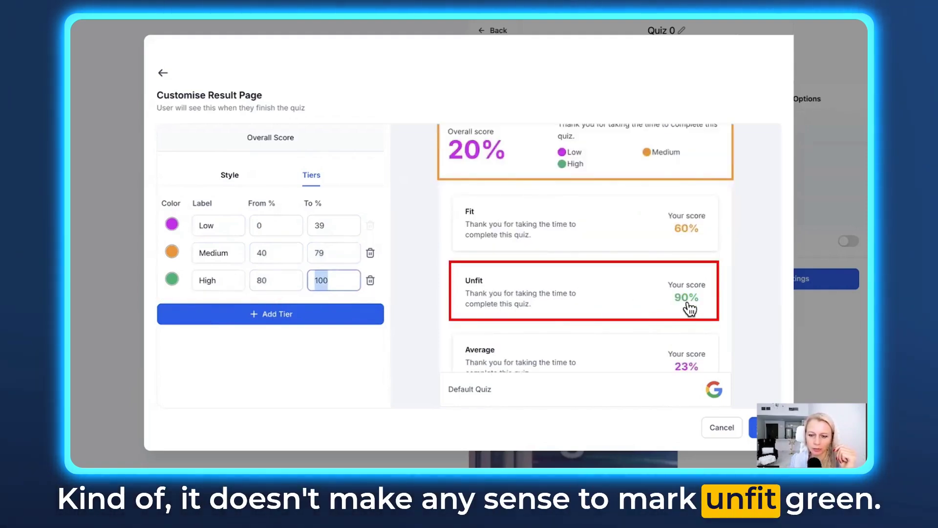
Step: Recolour the High tier red and the Medium tier green
{"action": "left_click", "coordinate": [172, 278]}
{"action": "left_click_drag", "start_coordinate": [142, 398], "coordinate": [116, 398]}
{"action": "left_click", "coordinate": [529, 225]}
{"action": "left_click", "coordinate": [477, 149]}
{"action": "left_click", "coordinate": [172, 251]}
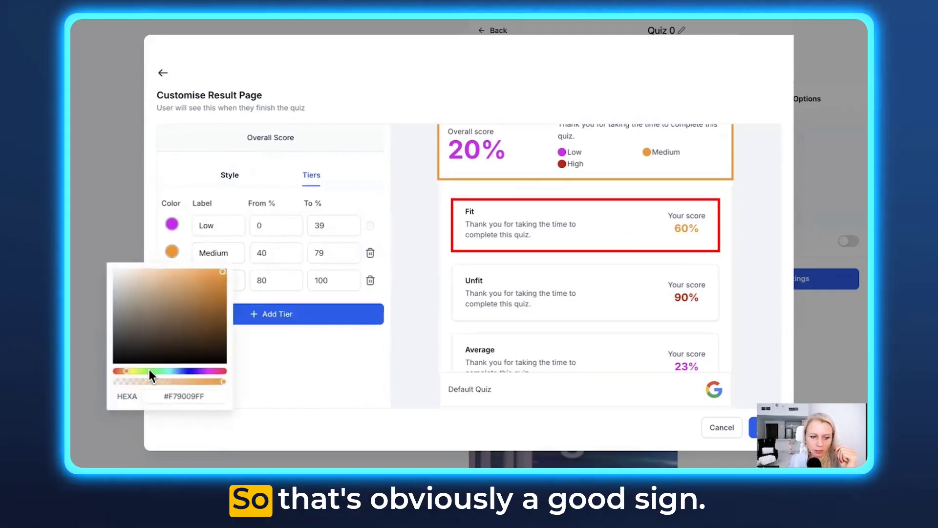
{"action": "left_click_drag", "start_coordinate": [154, 370], "coordinate": [159, 371]}
{"action": "left_click", "coordinate": [224, 279]}
{"action": "left_click_drag", "start_coordinate": [224, 307], "coordinate": [224, 292]}
{"action": "scroll", "coordinate": [569, 354], "scroll_direction": "down", "scroll_amount": 2}
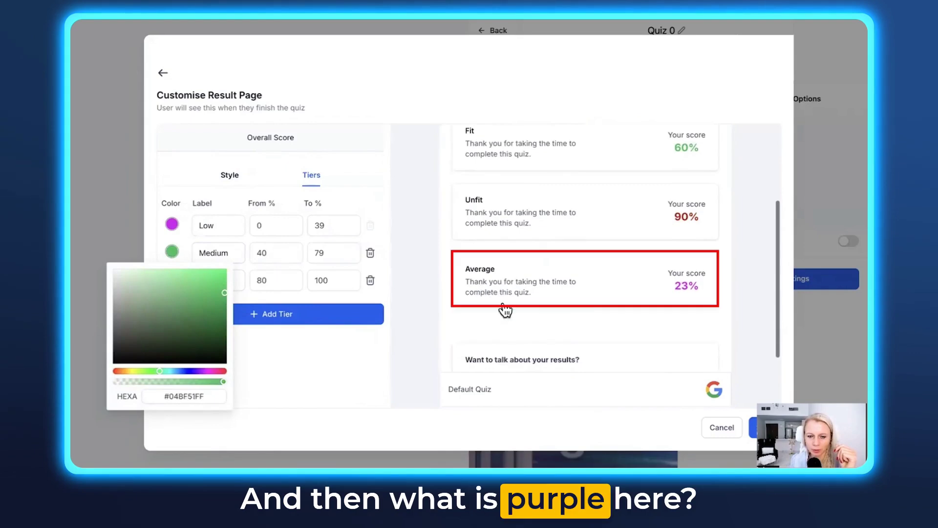
Step: Recolour the Low tier orange, then select the call-to-action block
{"action": "left_click", "coordinate": [172, 225]}
{"action": "left_click_drag", "start_coordinate": [204, 343], "coordinate": [124, 342]}
{"action": "left_click", "coordinate": [470, 355]}
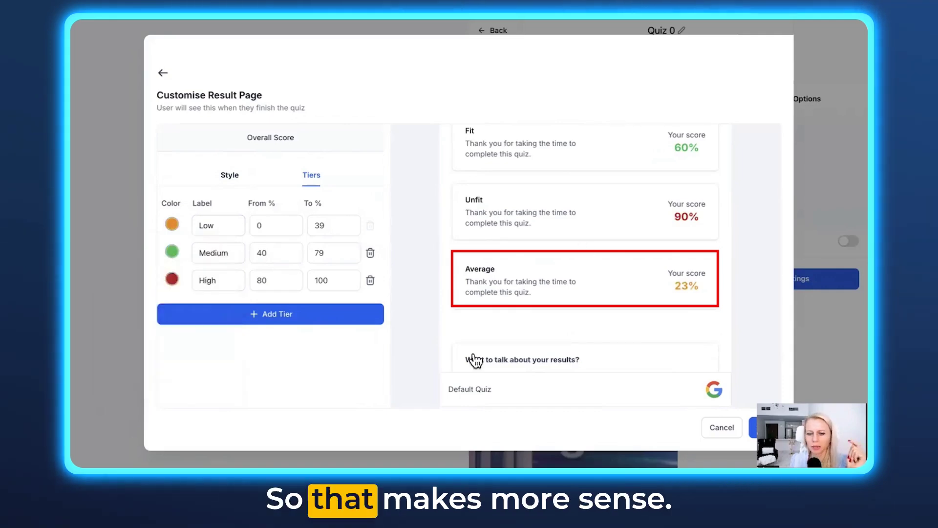
{"action": "scroll", "coordinate": [438, 315], "scroll_direction": "up", "scroll_amount": 3}
{"action": "scroll", "coordinate": [653, 337], "scroll_direction": "down", "scroll_amount": 3}
{"action": "left_click", "coordinate": [653, 338]}
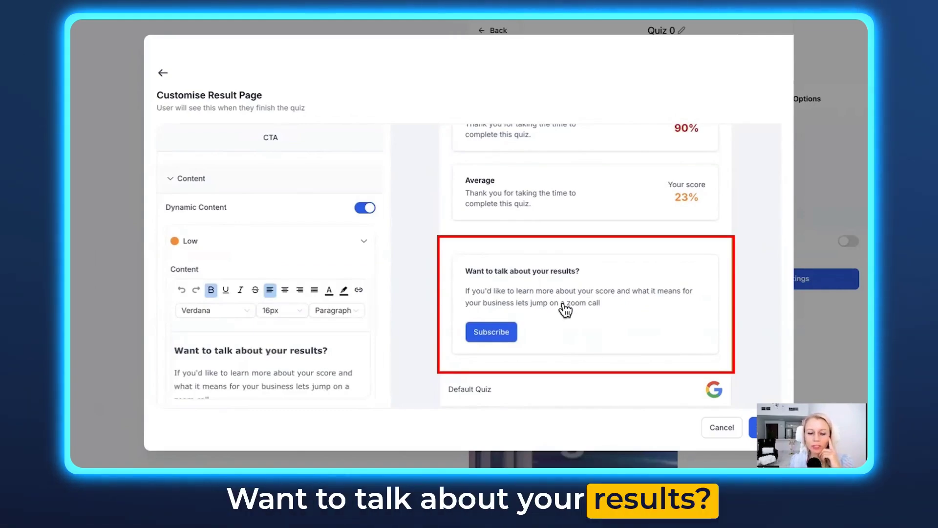
Step: Review the CTA's Button Text and Button Link settings in the editor
{"action": "scroll", "coordinate": [354, 359], "scroll_direction": "down", "scroll_amount": 1}
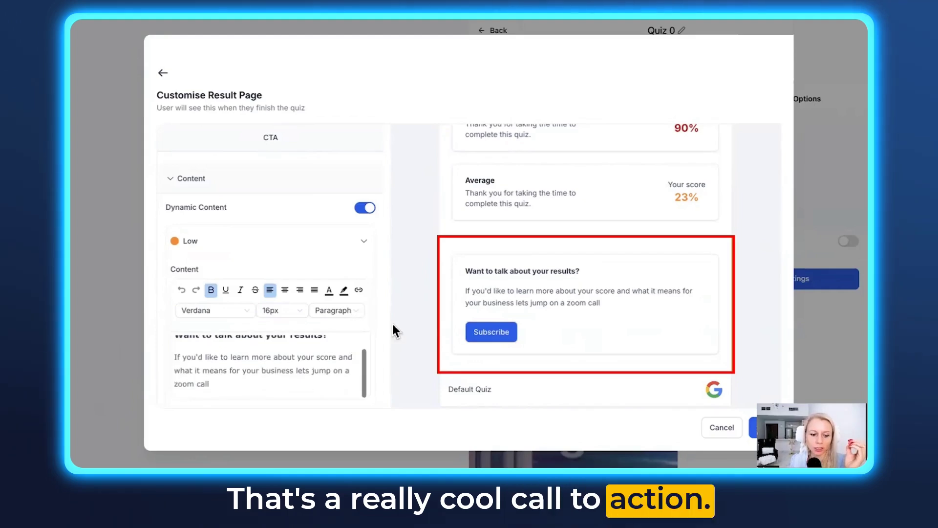
{"action": "scroll", "coordinate": [268, 341], "scroll_direction": "down", "scroll_amount": 3}
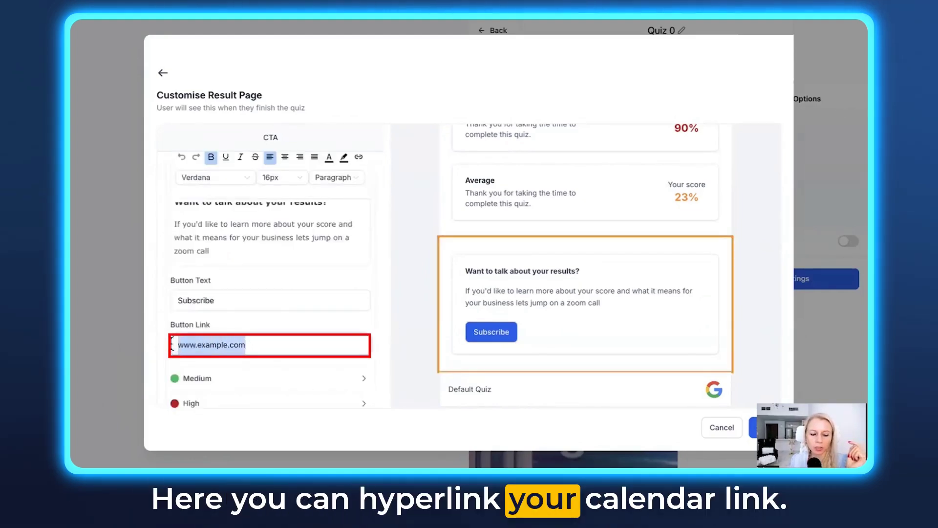
{"action": "scroll", "coordinate": [479, 288], "scroll_direction": "up", "scroll_amount": 1}
{"action": "scroll", "coordinate": [478, 289], "scroll_direction": "up", "scroll_amount": 2}
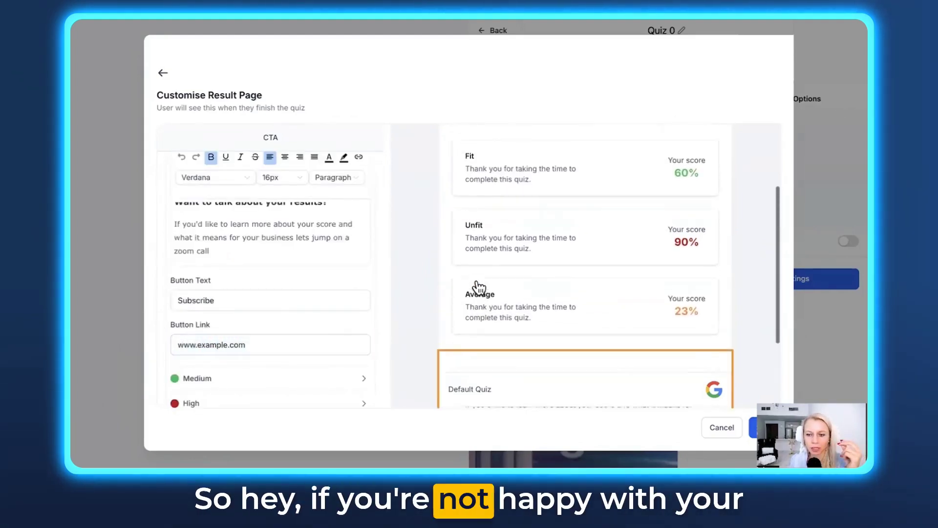
{"action": "scroll", "coordinate": [597, 270], "scroll_direction": "down", "scroll_amount": 2}
{"action": "scroll", "coordinate": [591, 270], "scroll_direction": "down", "scroll_amount": 1}
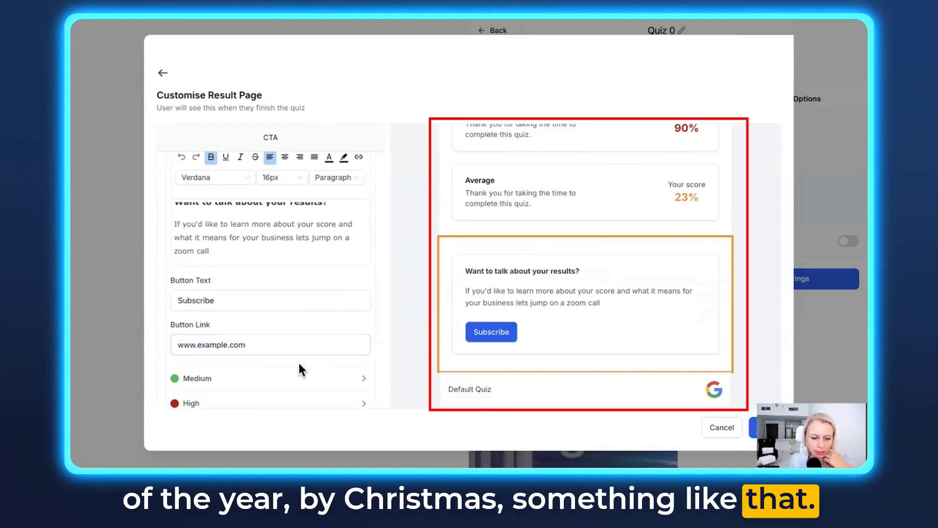
{"action": "scroll", "coordinate": [298, 363], "scroll_direction": "down", "scroll_amount": 2}
Step: Open the footer settings to show its Google social link and sticky footer switched on
{"action": "double_click", "coordinate": [230, 258]}
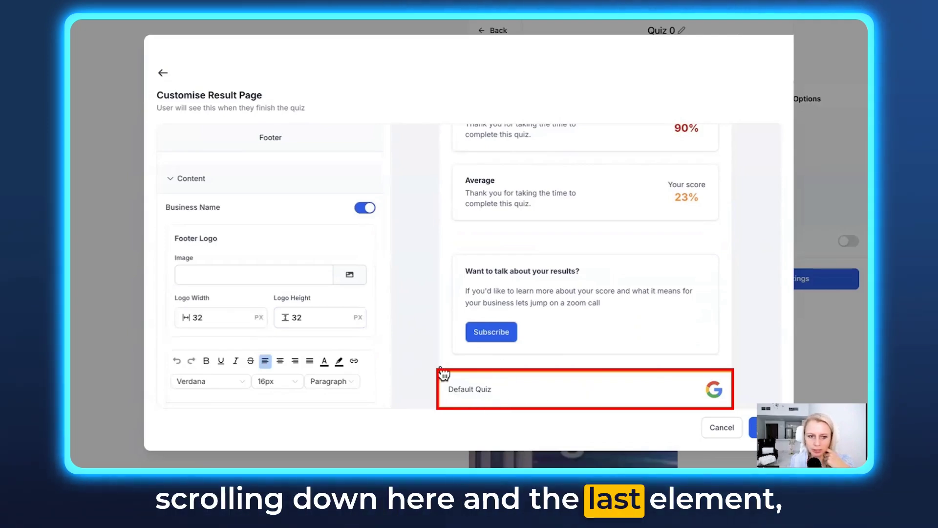
{"action": "scroll", "coordinate": [362, 299], "scroll_direction": "down", "scroll_amount": 1}
{"action": "scroll", "coordinate": [354, 335], "scroll_direction": "down", "scroll_amount": 4}
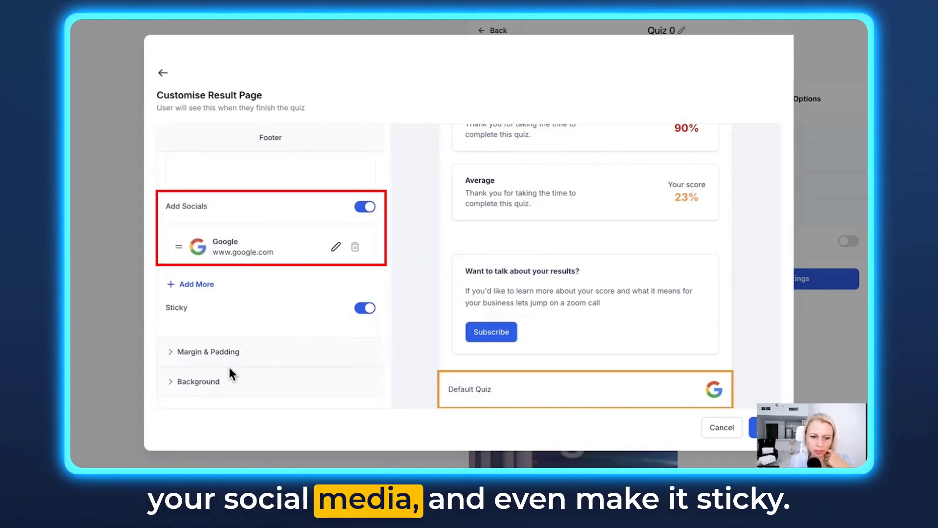